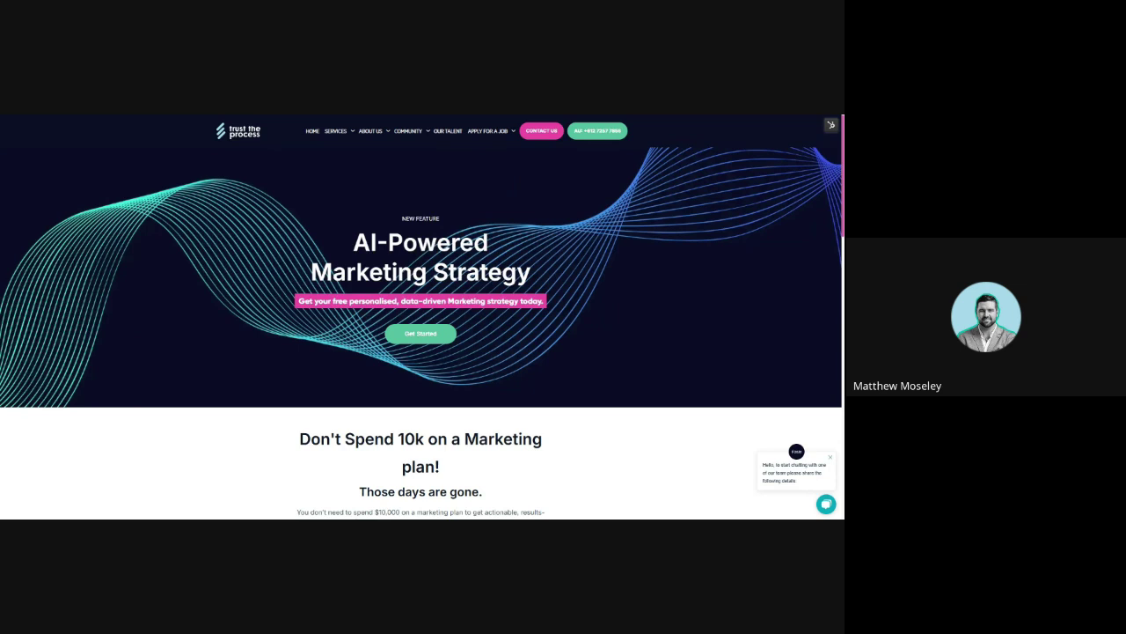
Open the free AI-powered marketing strategy form and look through its fields.
left_click(421, 333)
scroll(244, 334, "down", 3)
scroll(255, 335, "up", 3)
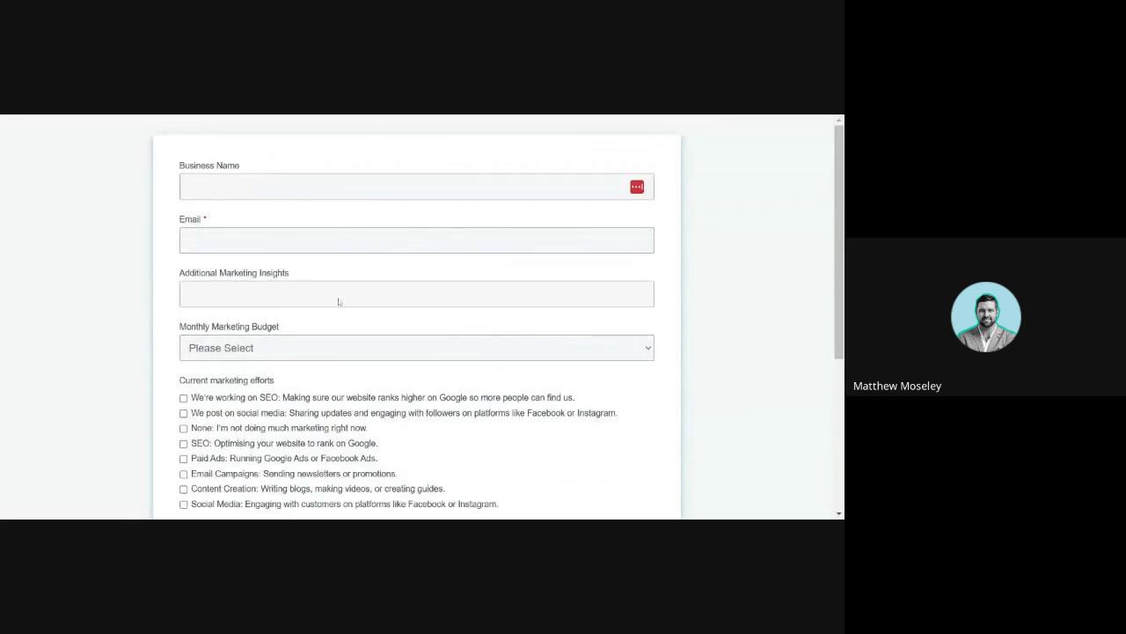
scroll(171, 403, "down", 3)
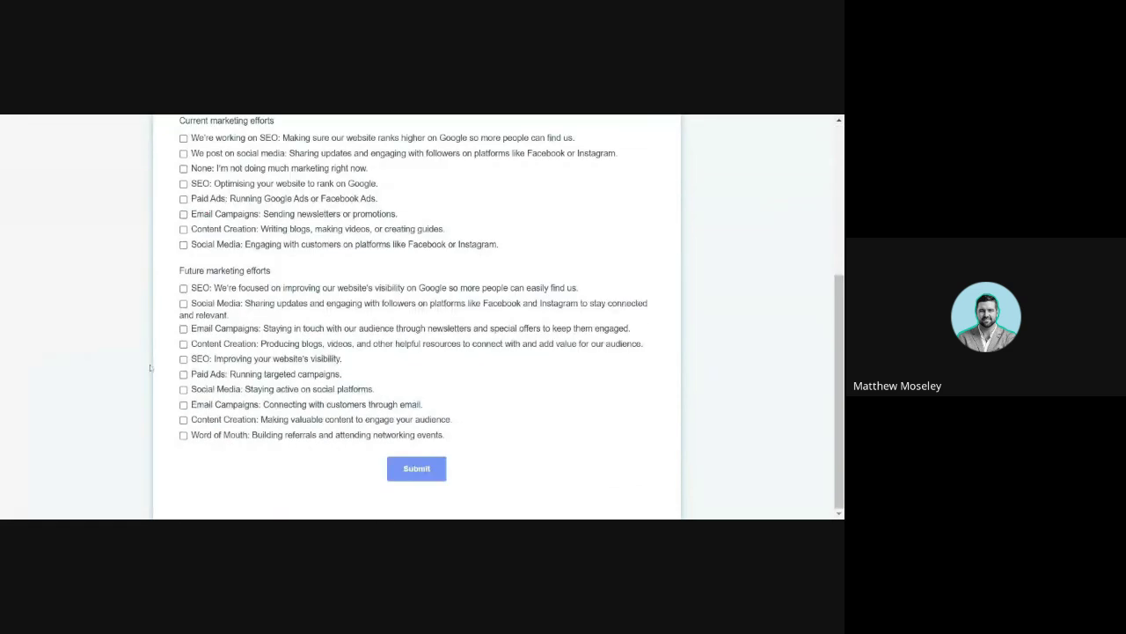
scroll(170, 402, "up", 3)
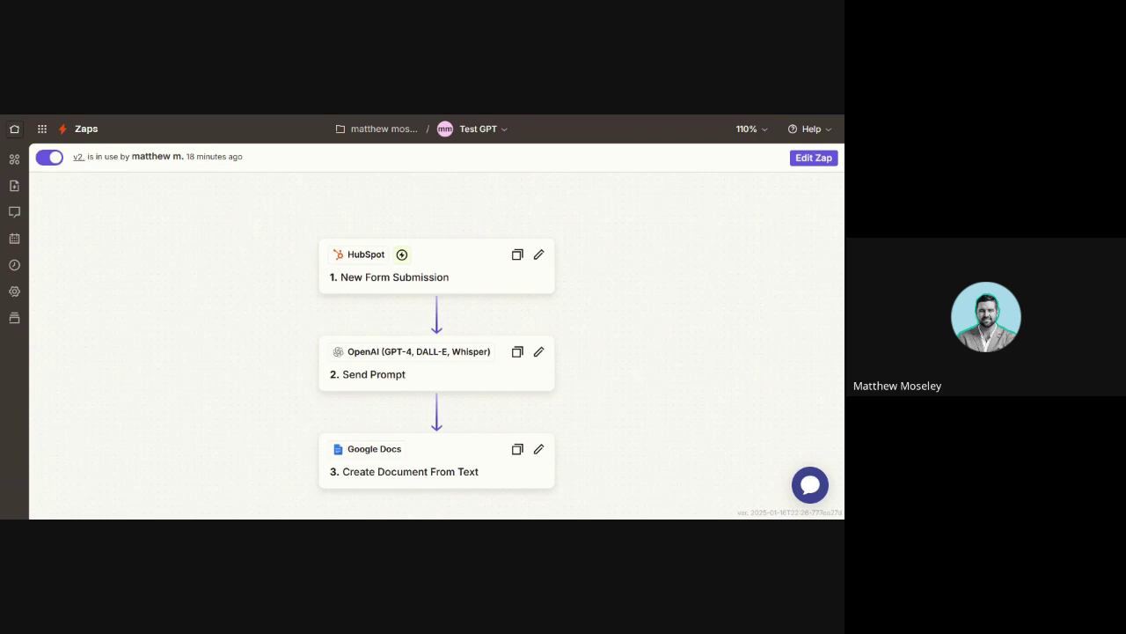
Review the Test GPT Zap's HubSpot form trigger setup and form, OpenAI prompt configuration, and Google Docs document configuration.
left_click(466, 276)
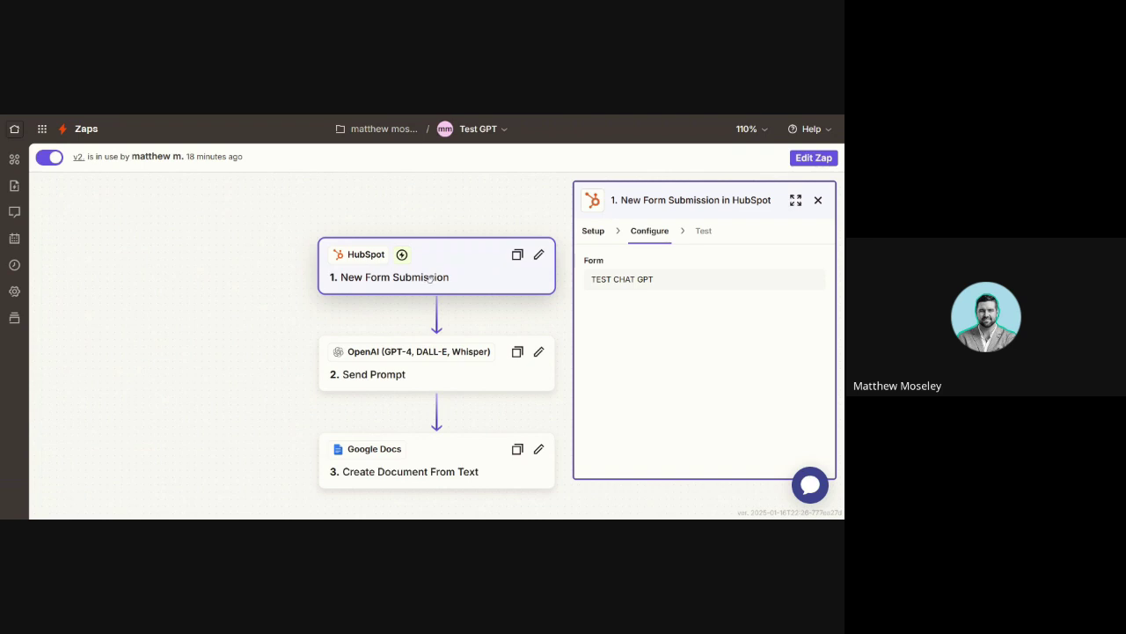
left_click(593, 231)
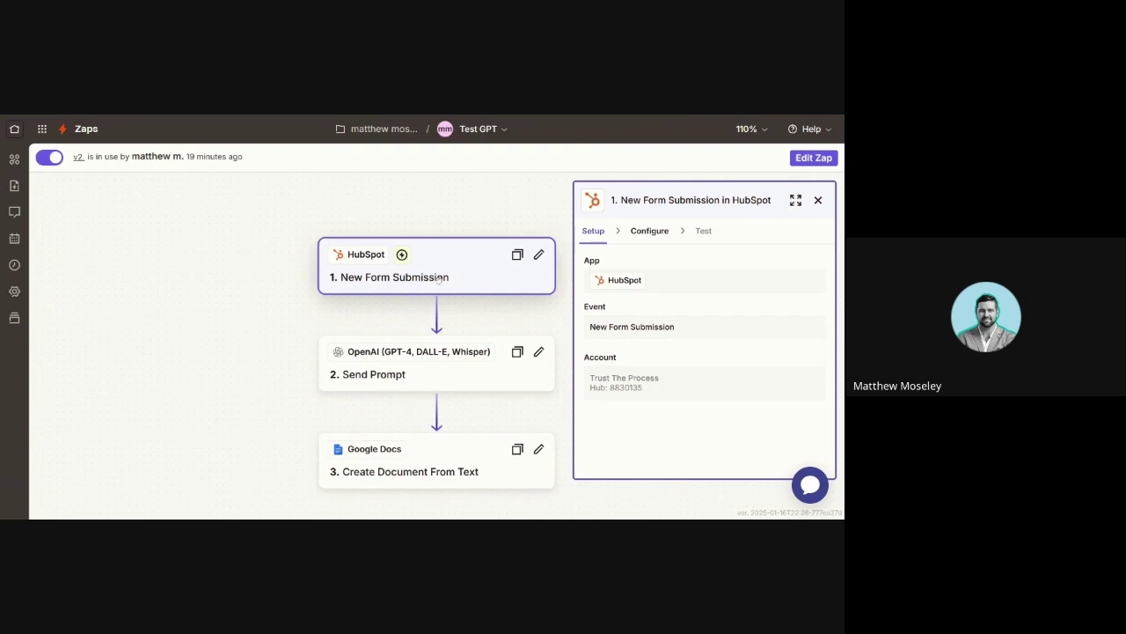
left_click(651, 231)
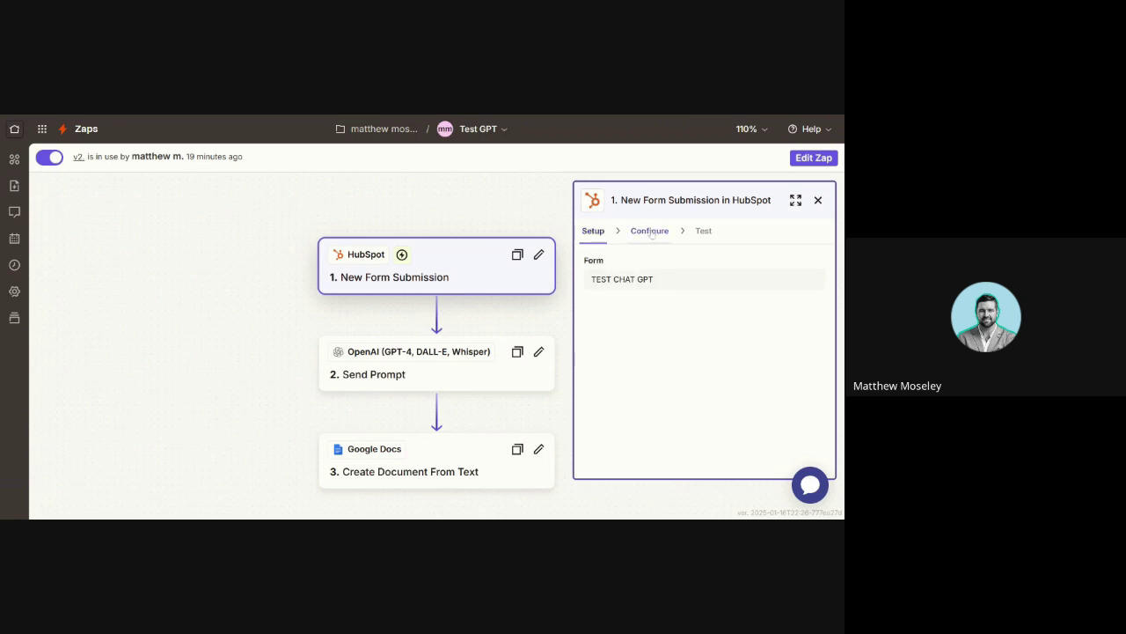
left_click(429, 360)
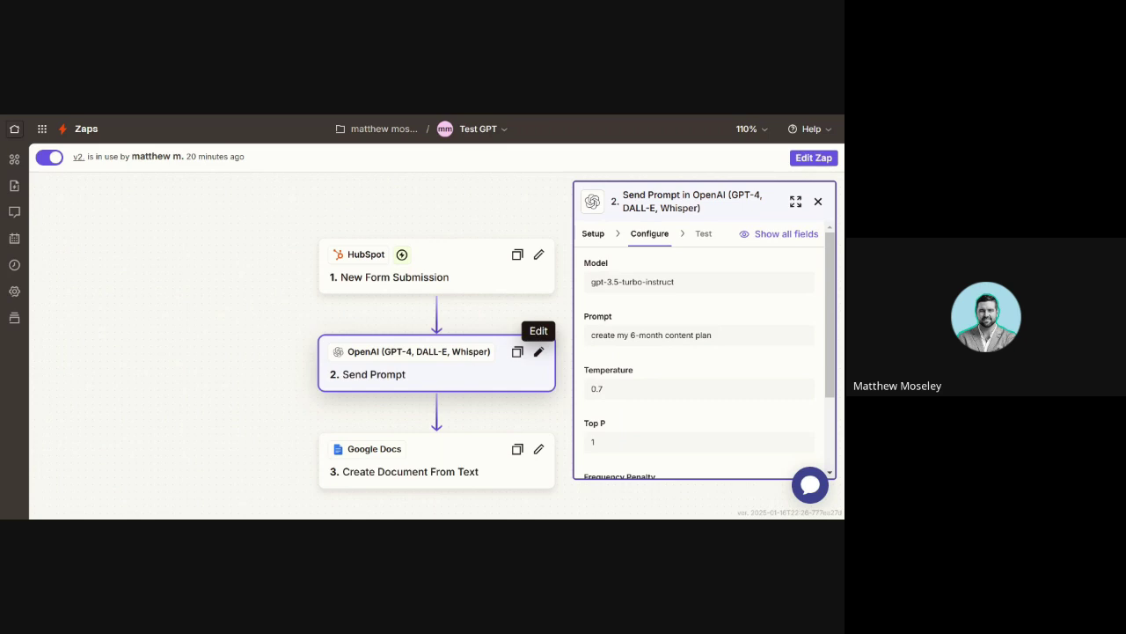
left_click(381, 466)
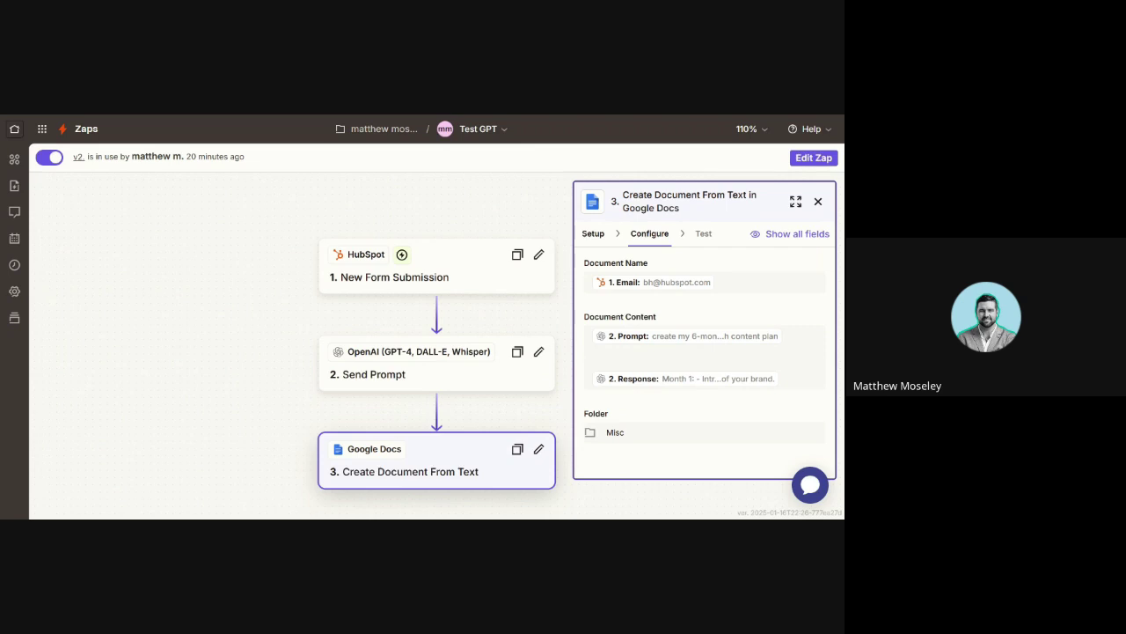
Return to the marketing form, enter business name TTP and the contact's email, and set the monthly marketing budget to $5,000 - $10,000.
key("alt+Tab")
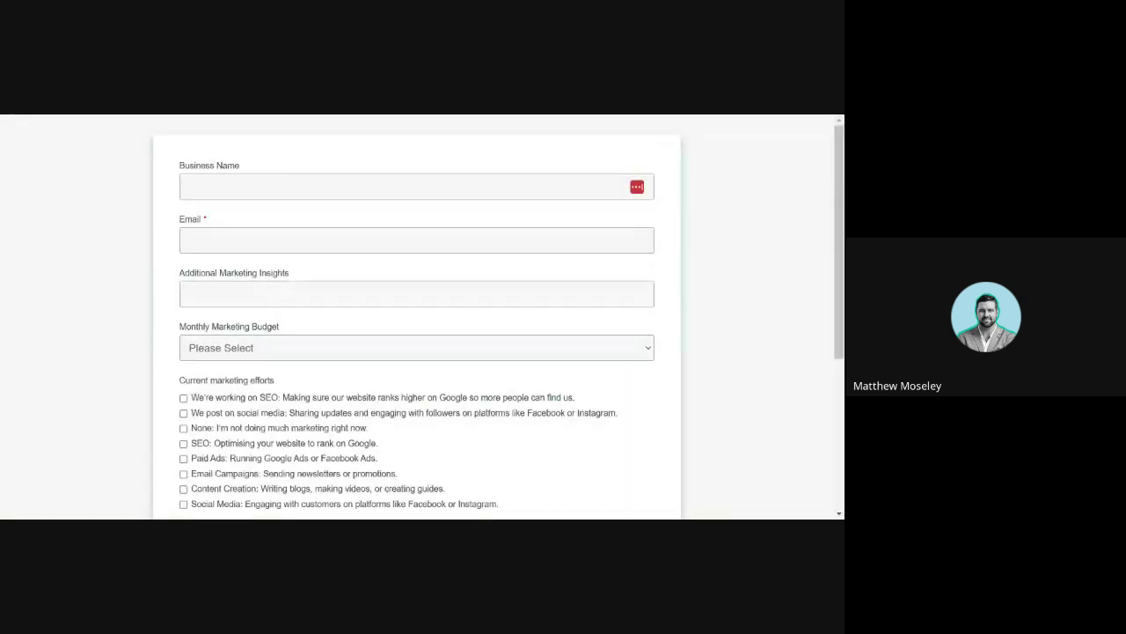
type("TTP")
key("Tab")
left_click(245, 262)
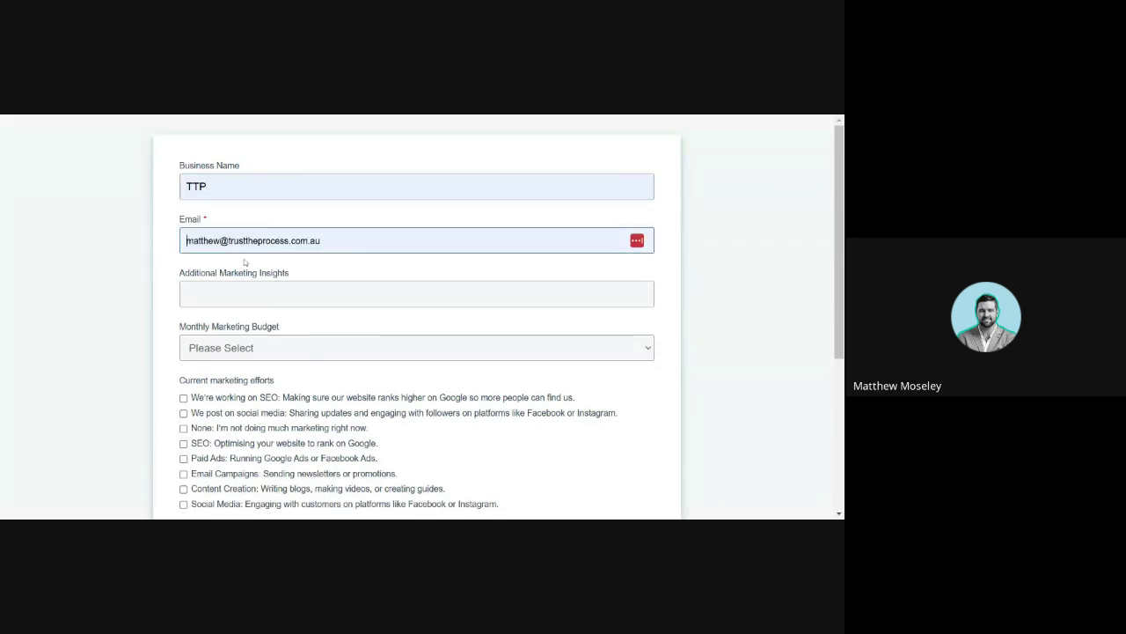
key("Tab")
key("Tab")
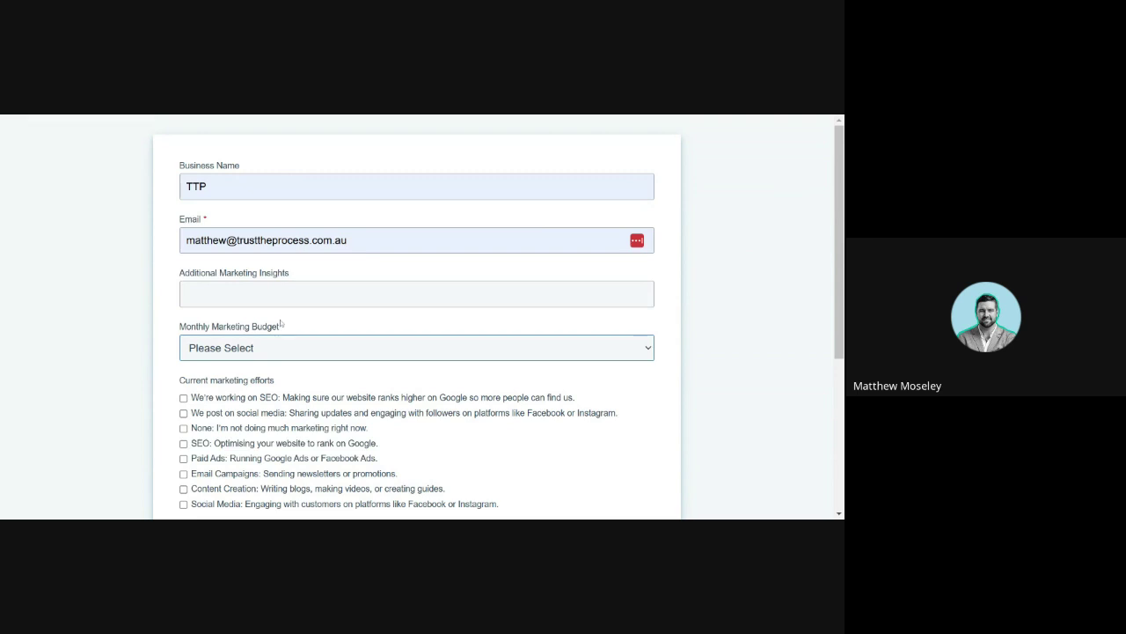
key("Down")
Mark current efforts None, choose future newsletter email campaigns, SEO visibility improvement, targeted Paid Ads and active Social Media, and submit the form.
scroll(161, 430, "down", 2)
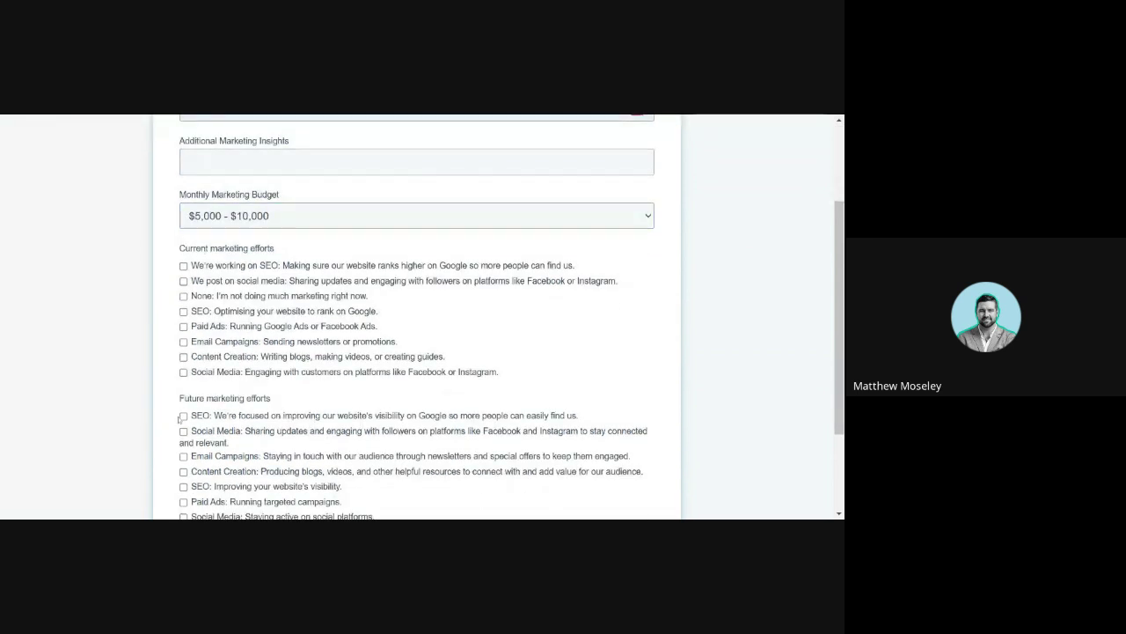
left_click(184, 296)
scroll(186, 326, "down", 2)
left_click(184, 328)
left_click(184, 359)
left_click(184, 374)
left_click(183, 389)
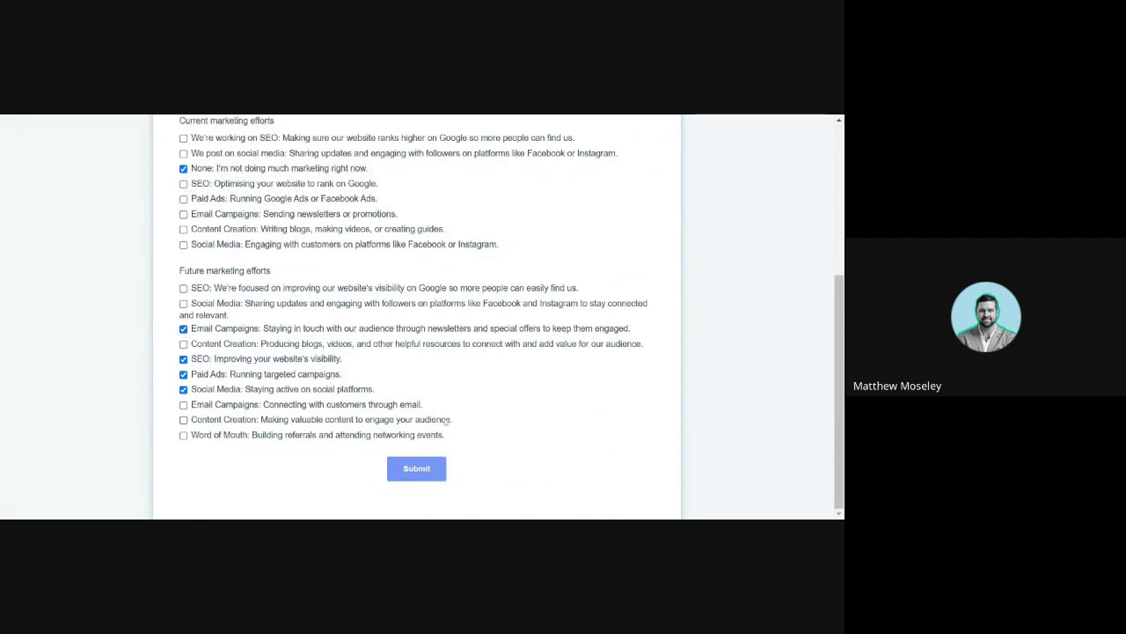
left_click(426, 480)
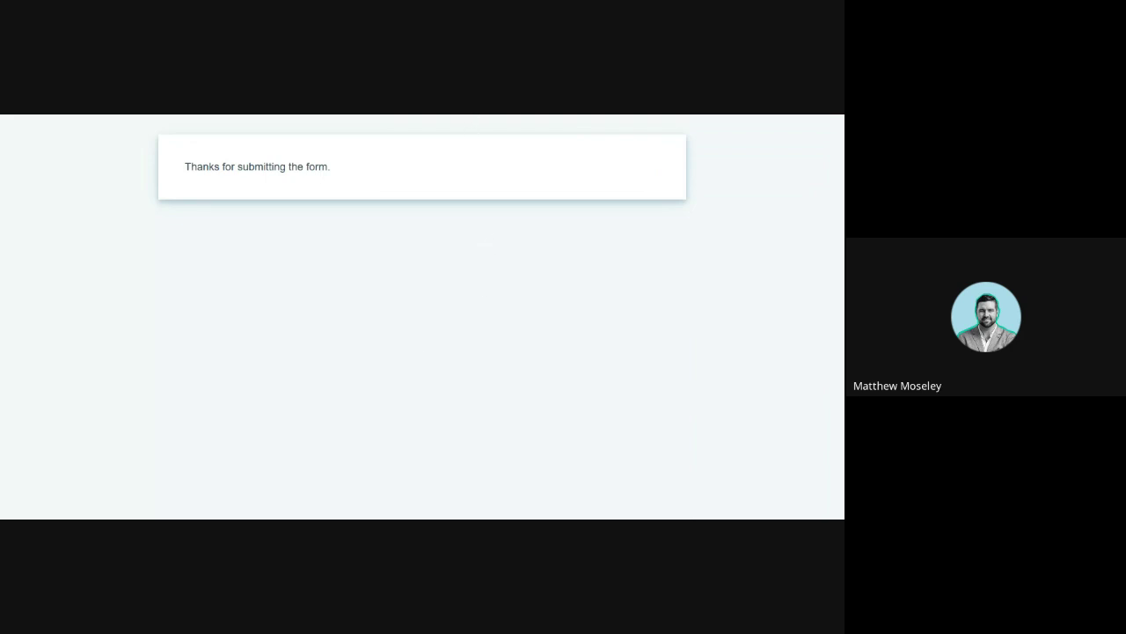
Switch to Google Drive, open the HubSpot sample contact's document in the Misc folder and read through its 6-month content plan.
left_click(378, 115)
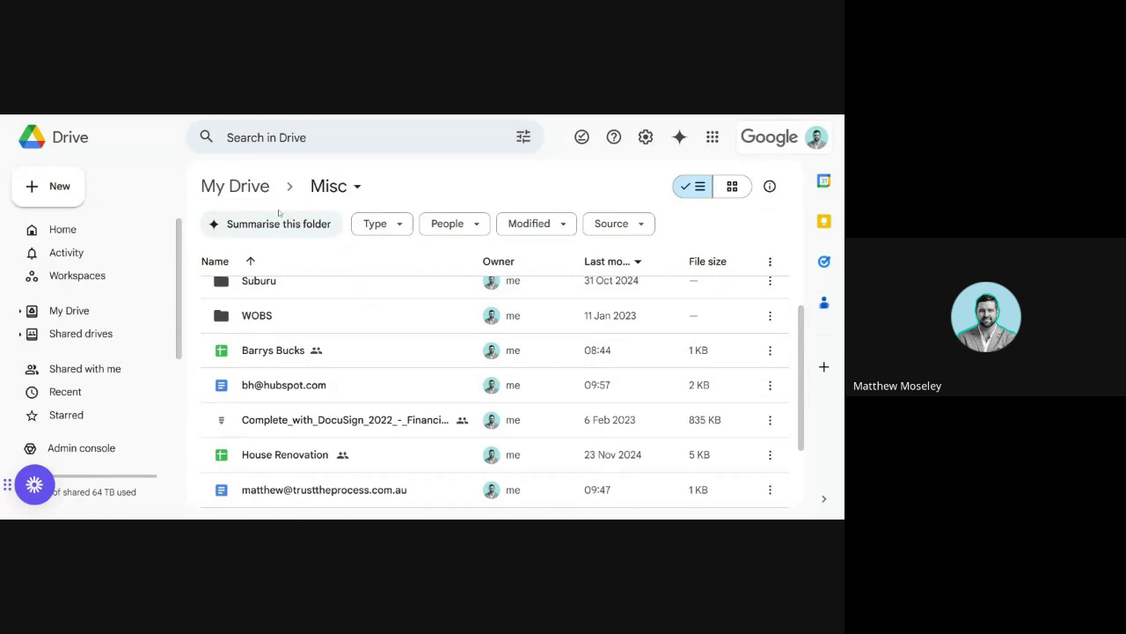
left_click(269, 390)
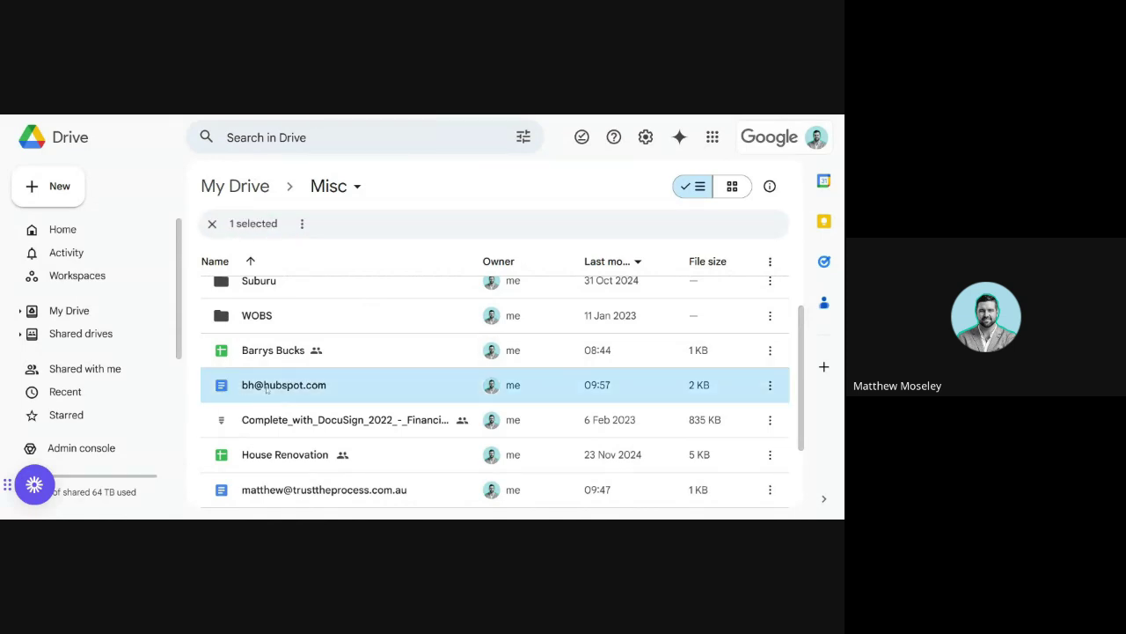
double_click(266, 389)
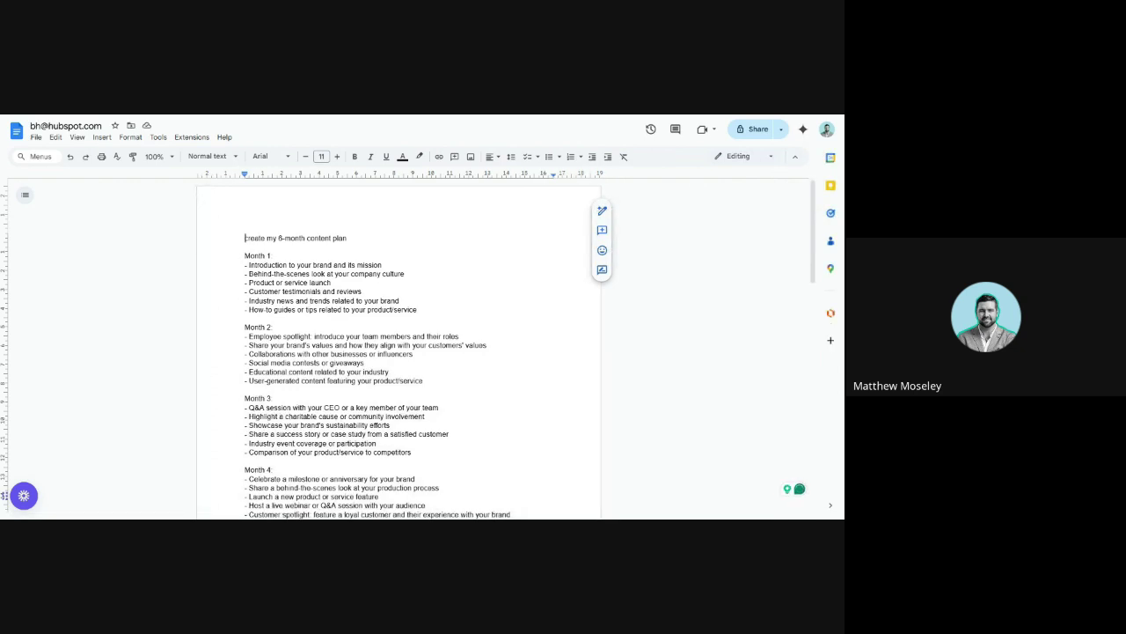
scroll(399, 352, "down", 3)
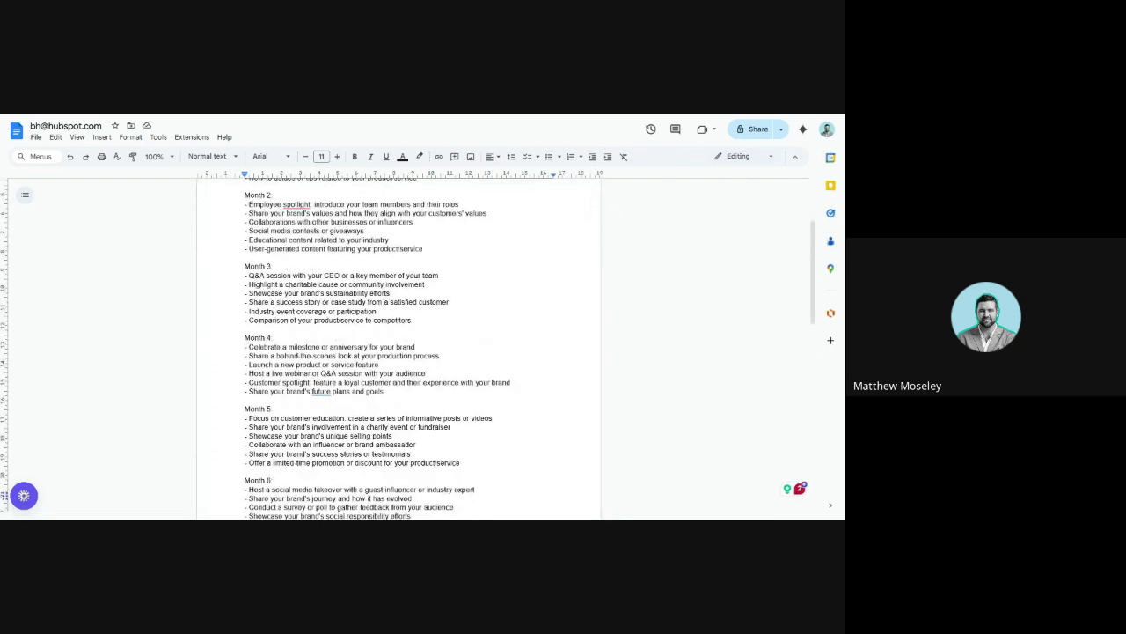
scroll(399, 352, "down", 4)
scroll(399, 352, "up", 7)
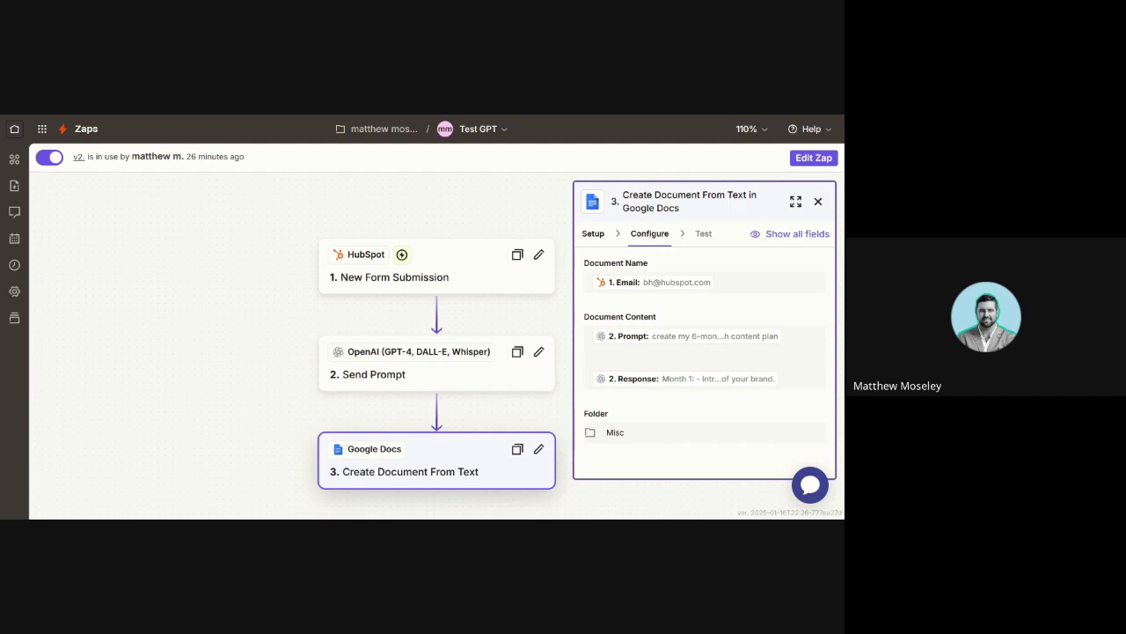
Switch to HubSpot, launch Customer Agent from the Breeze overview and show its content sources.
key("alt+Tab")
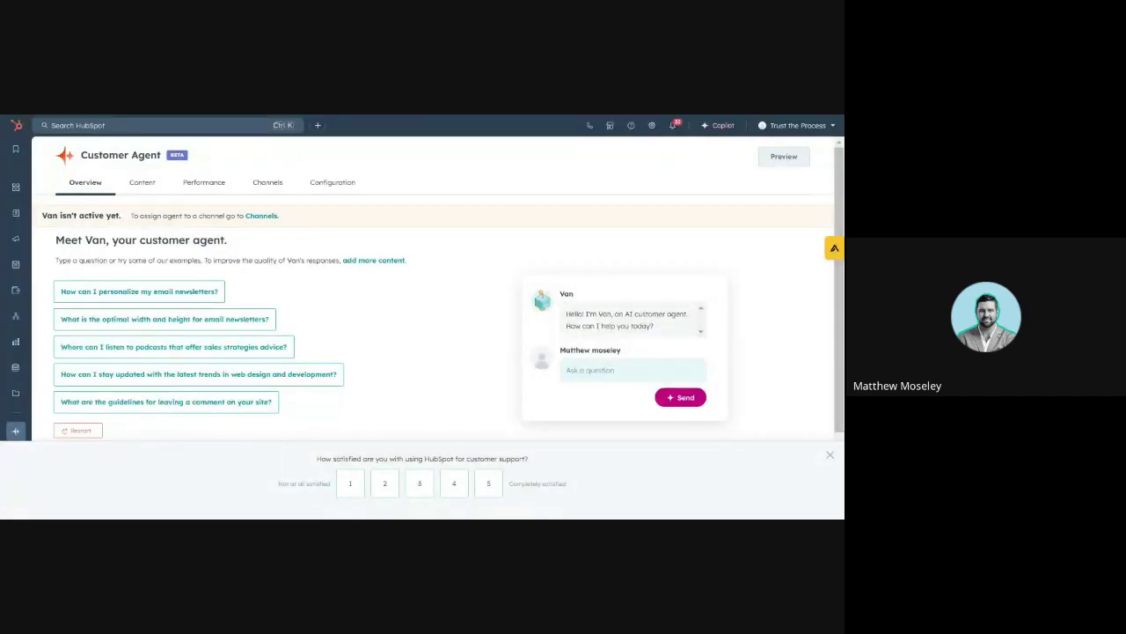
left_click(830, 455)
mouse_move(15, 433)
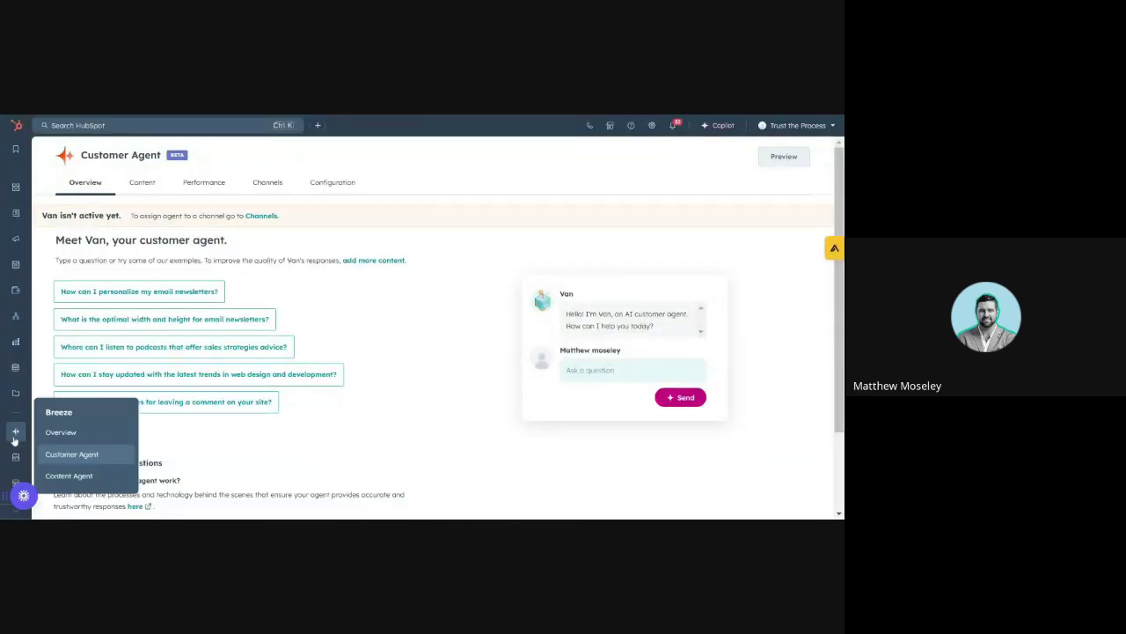
left_click(58, 436)
scroll(487, 346, "down", 3)
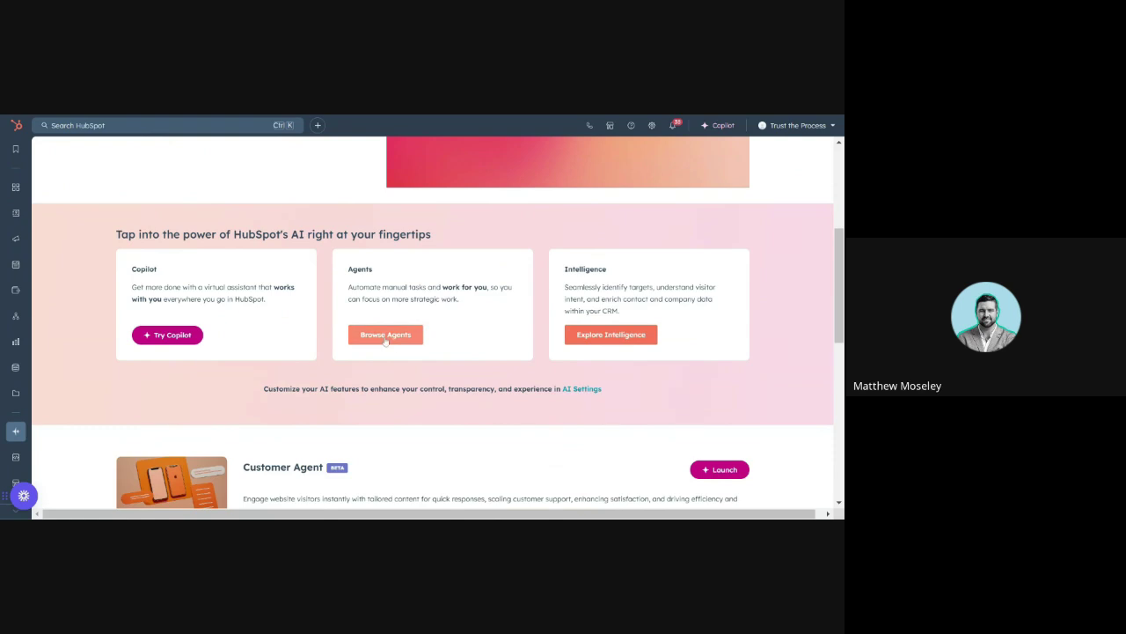
scroll(397, 340, "down", 3)
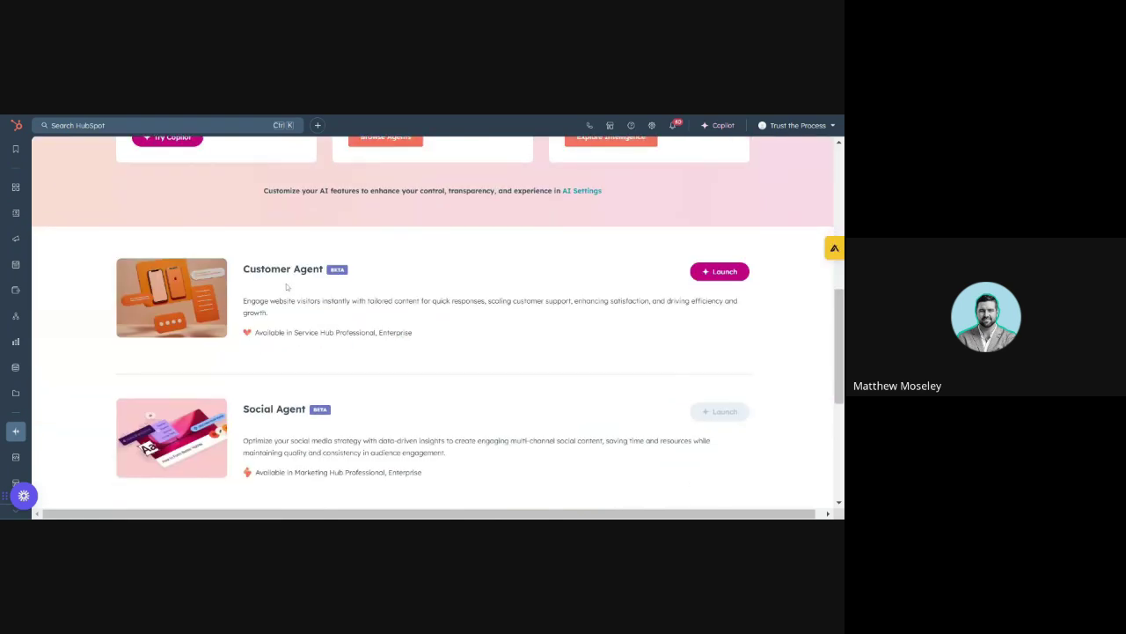
left_click(719, 272)
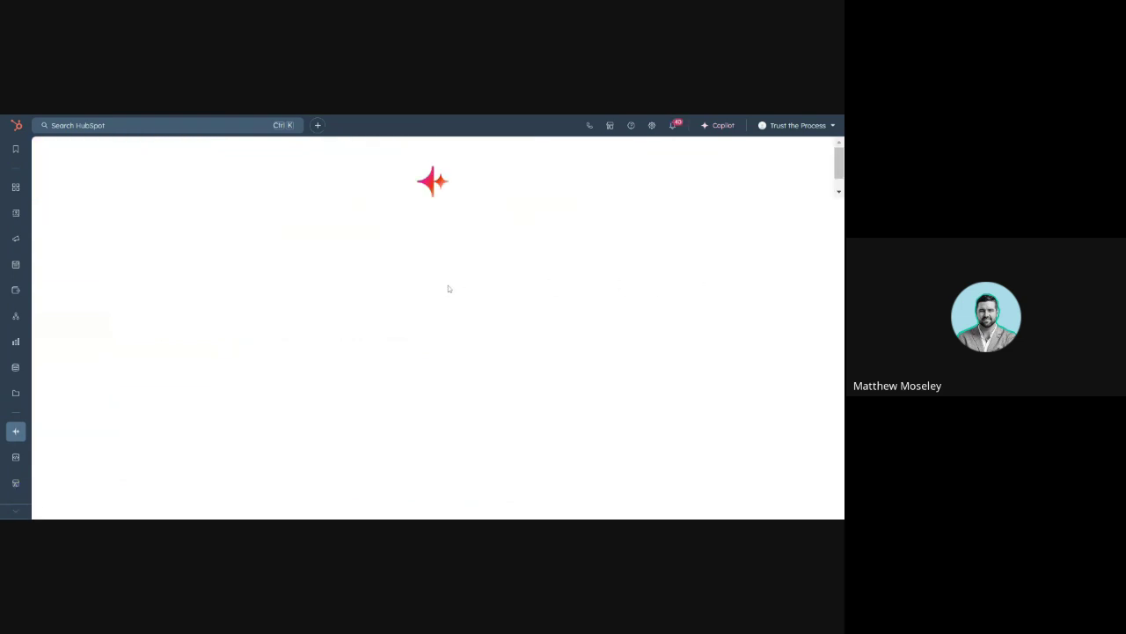
left_click(139, 183)
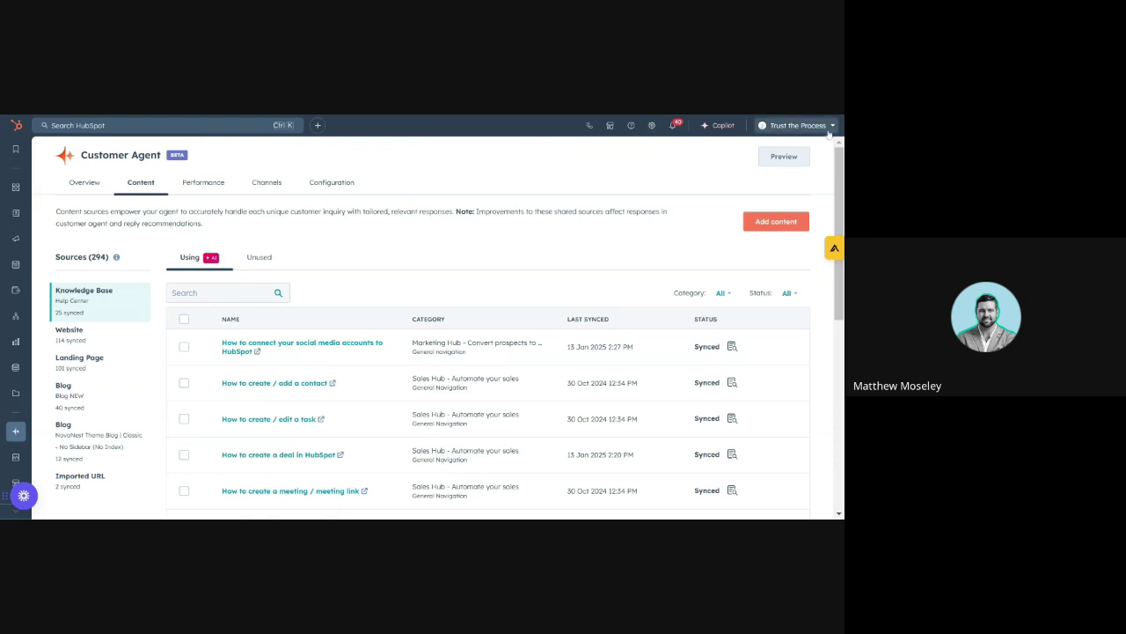
Open HubSpot's product updates and search those in beta for "customer agent".
left_click(796, 125)
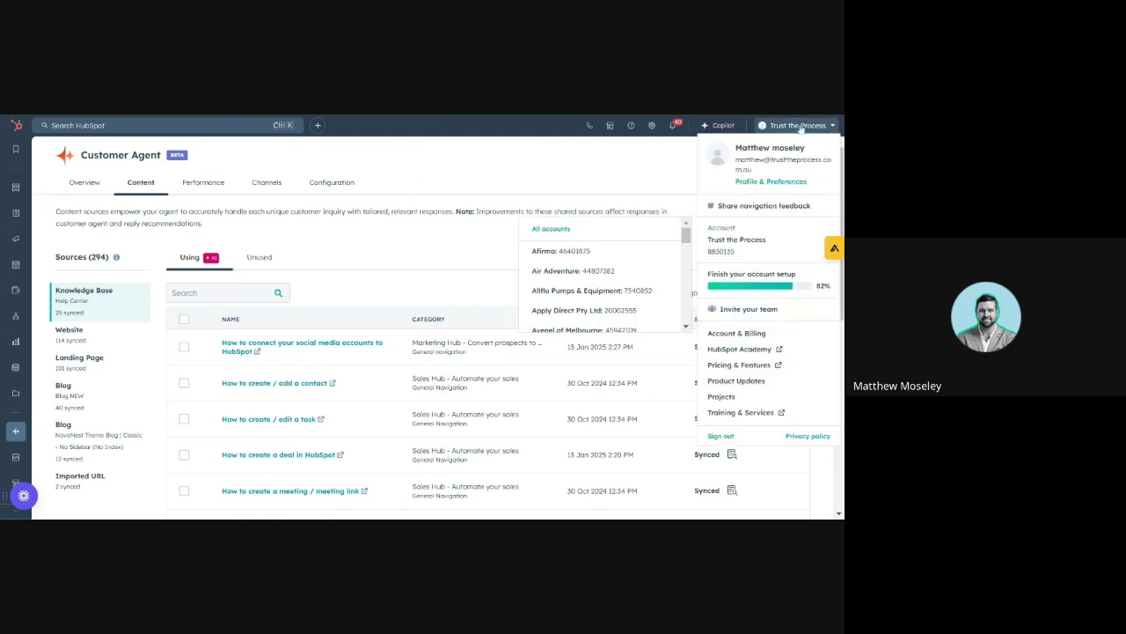
left_click(736, 384)
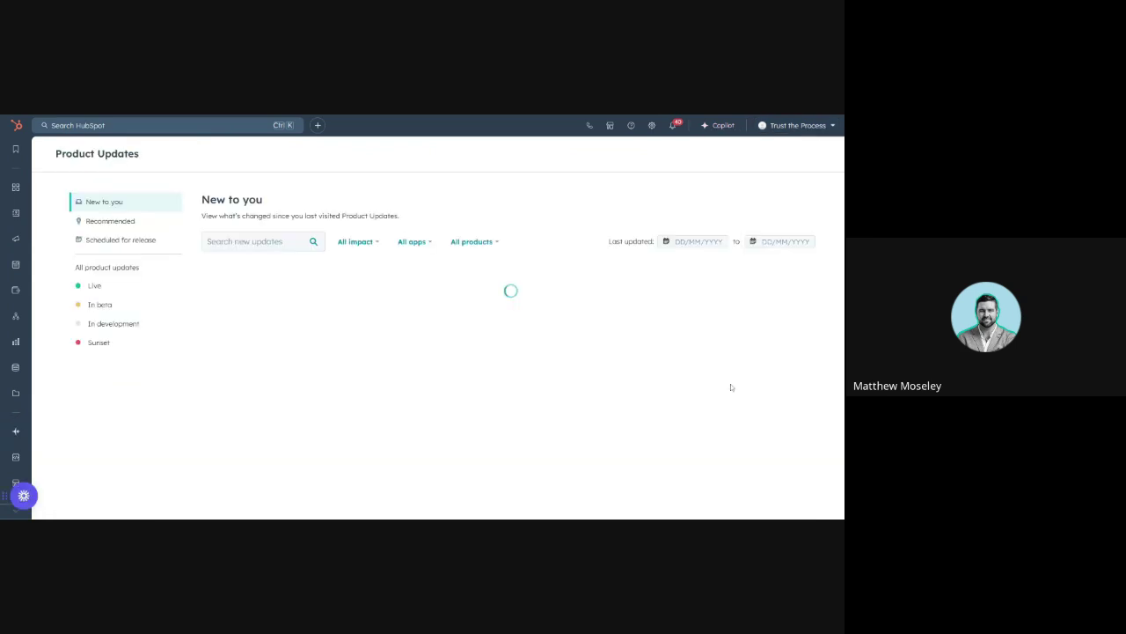
left_click(100, 308)
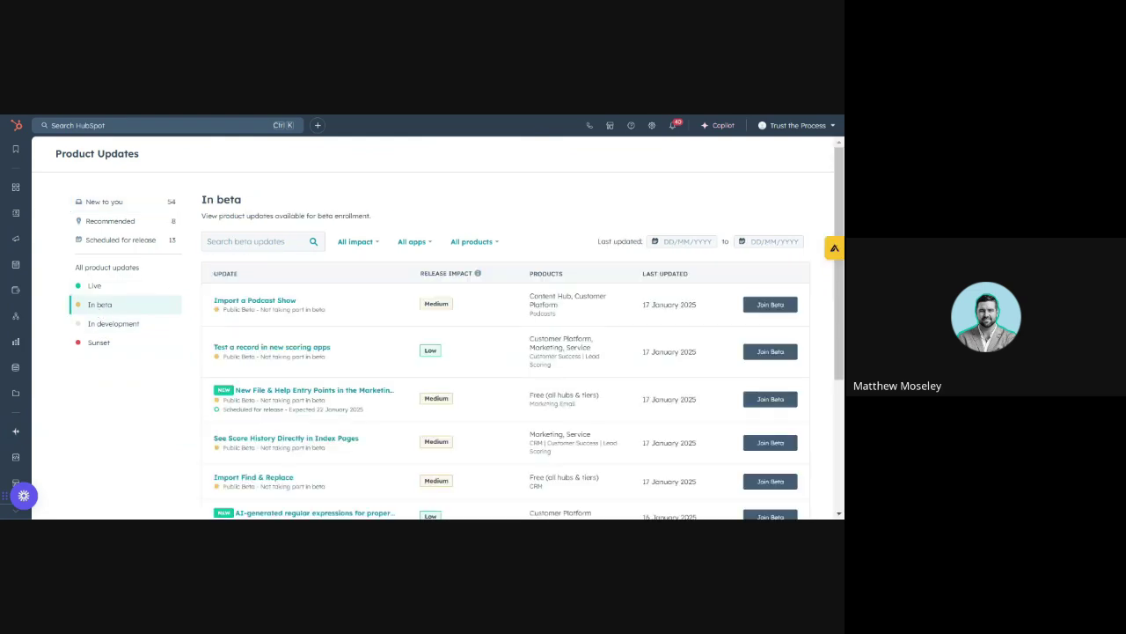
type("customer agent")
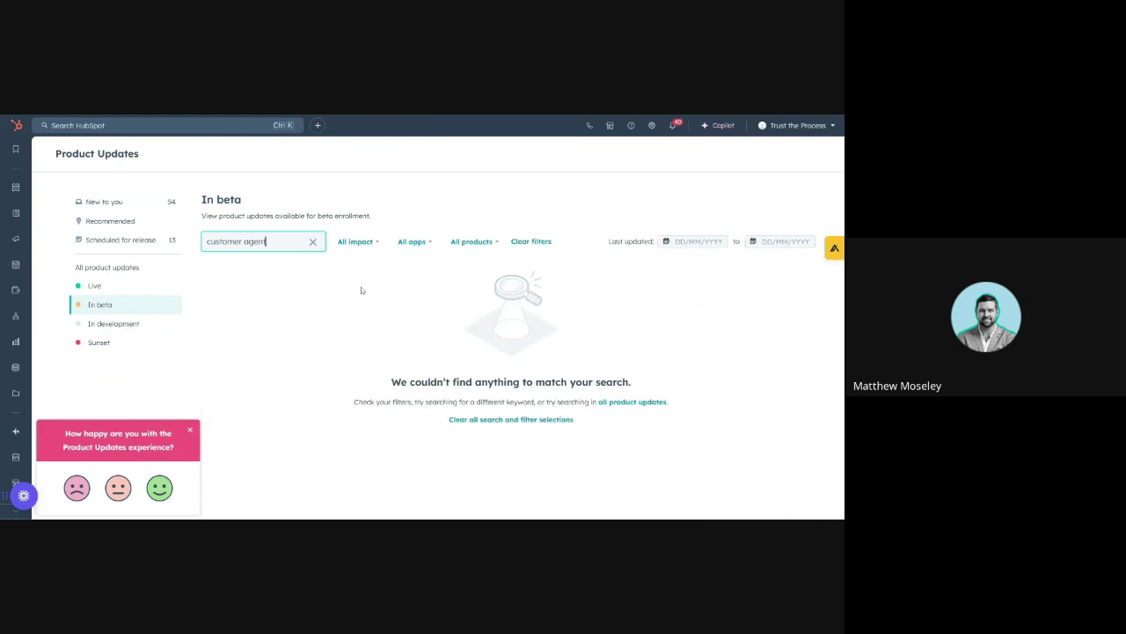
Return to the Breeze overview and examine the Copilot, Agents and Intelligence options.
mouse_move(11, 365)
mouse_move(14, 433)
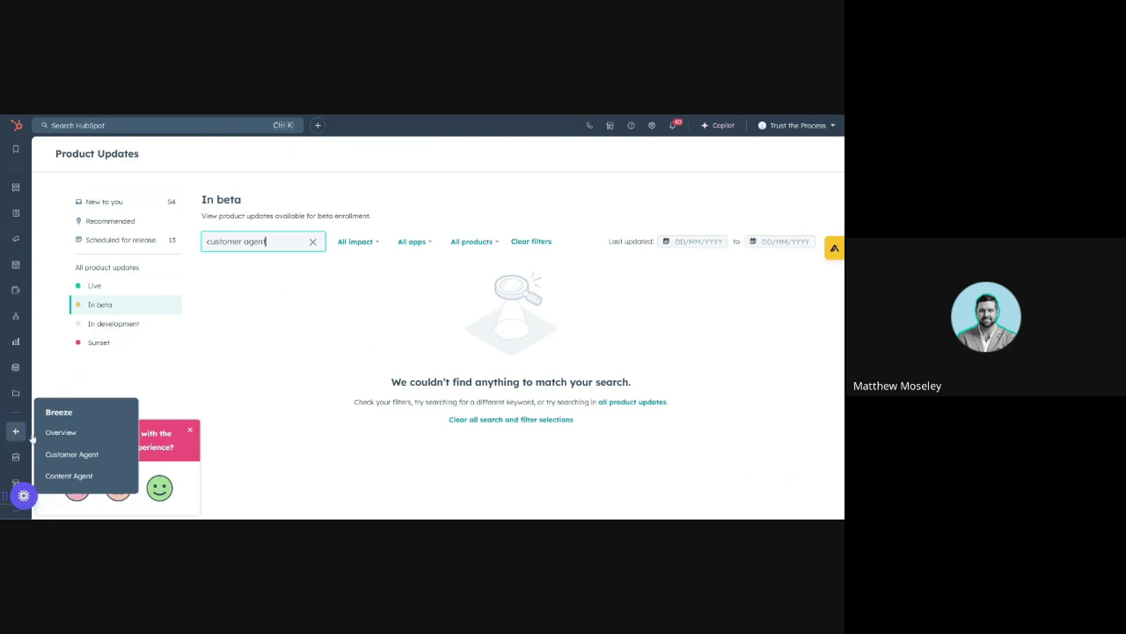
left_click(60, 432)
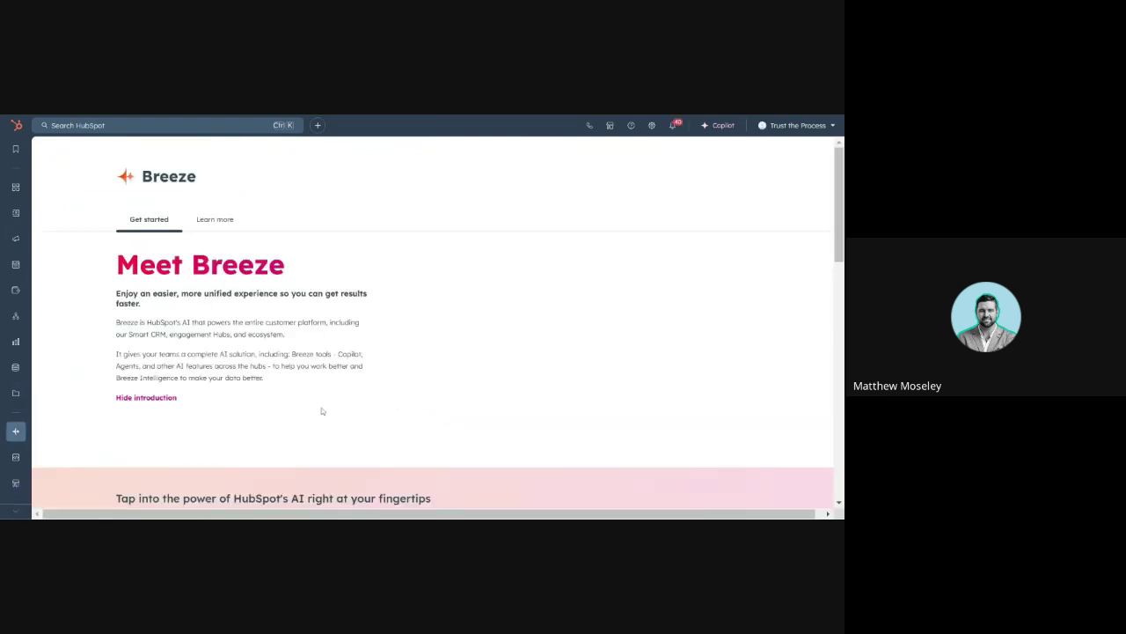
scroll(361, 399, "down", 5)
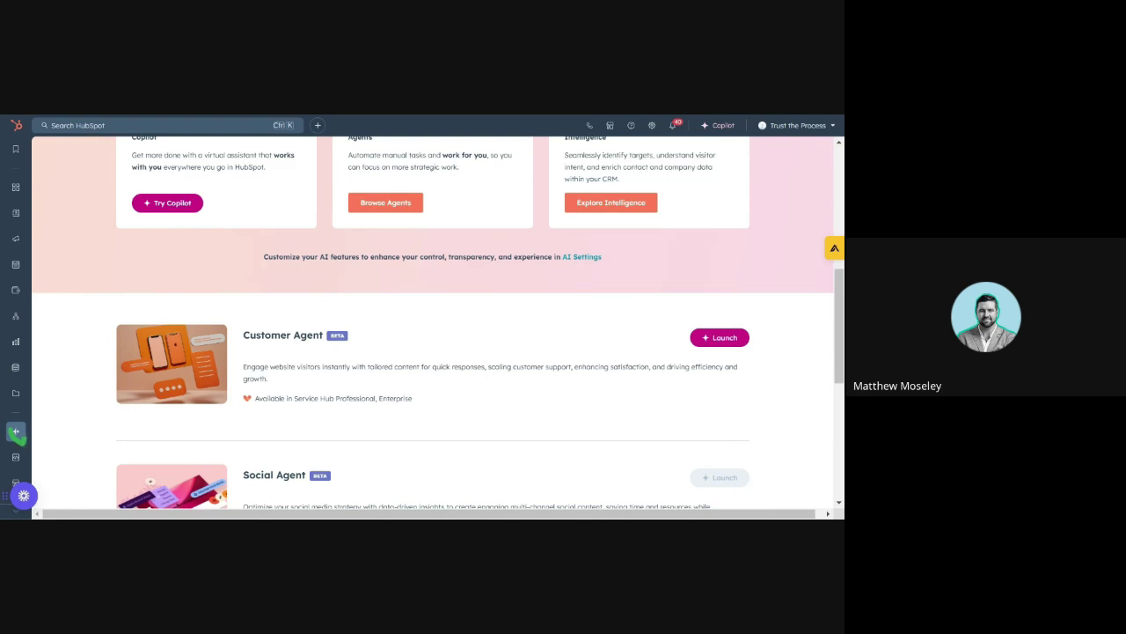
scroll(431, 322, "up", 3)
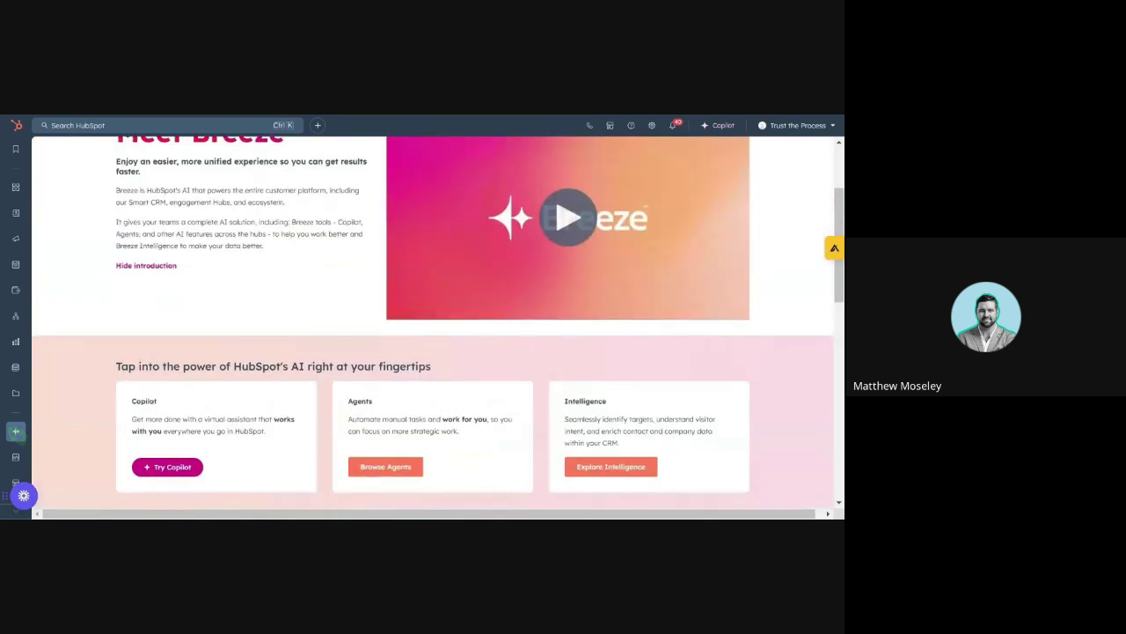
scroll(431, 317, "down", 1)
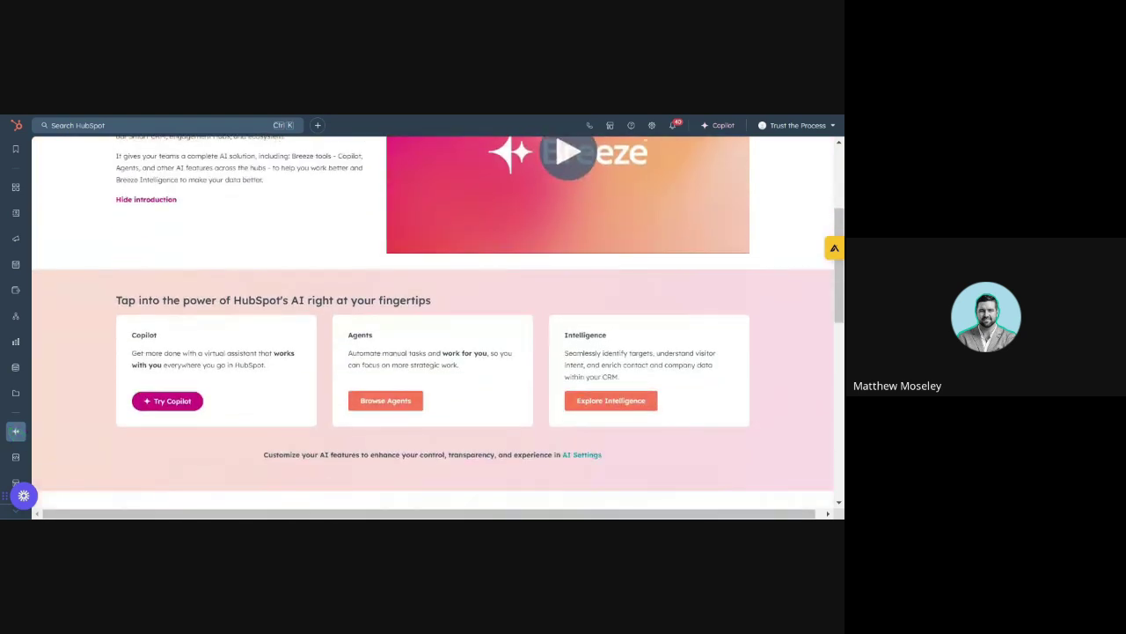
left_click_drag(137, 412, 253, 408)
left_click_drag(368, 419, 444, 416)
left_click_drag(567, 336, 618, 335)
left_click_drag(554, 314, 563, 406)
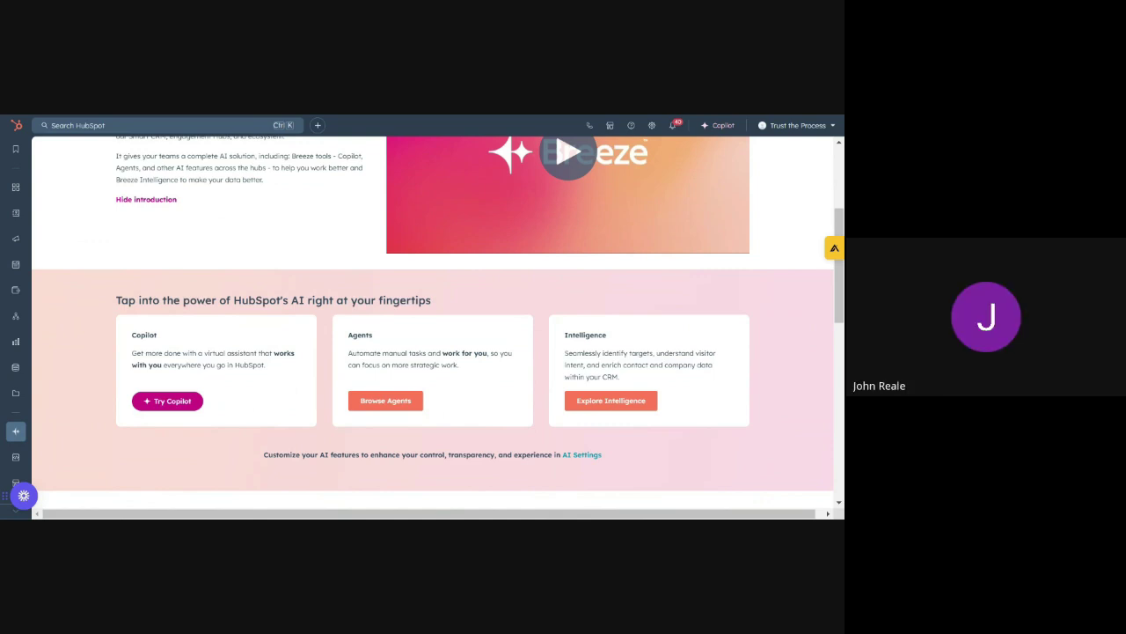
Switch to the AI-Powered Marketing Strategy form and review its questions from the contact details through to the Additional Insights field.
scroll(433, 302, "up", 3)
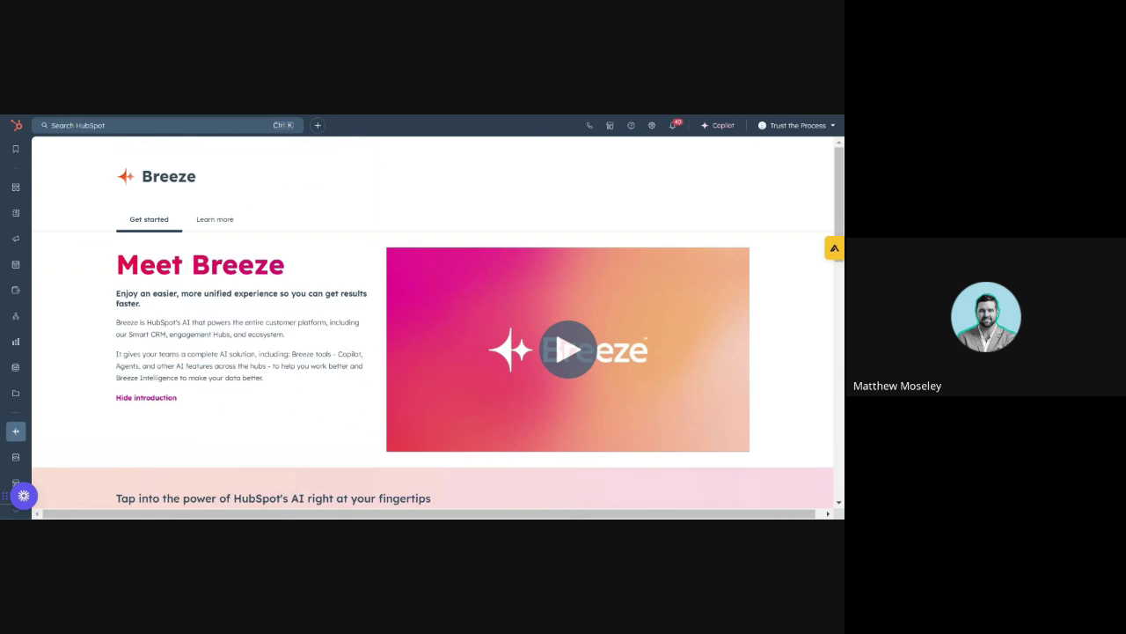
key("ctrl+Tab")
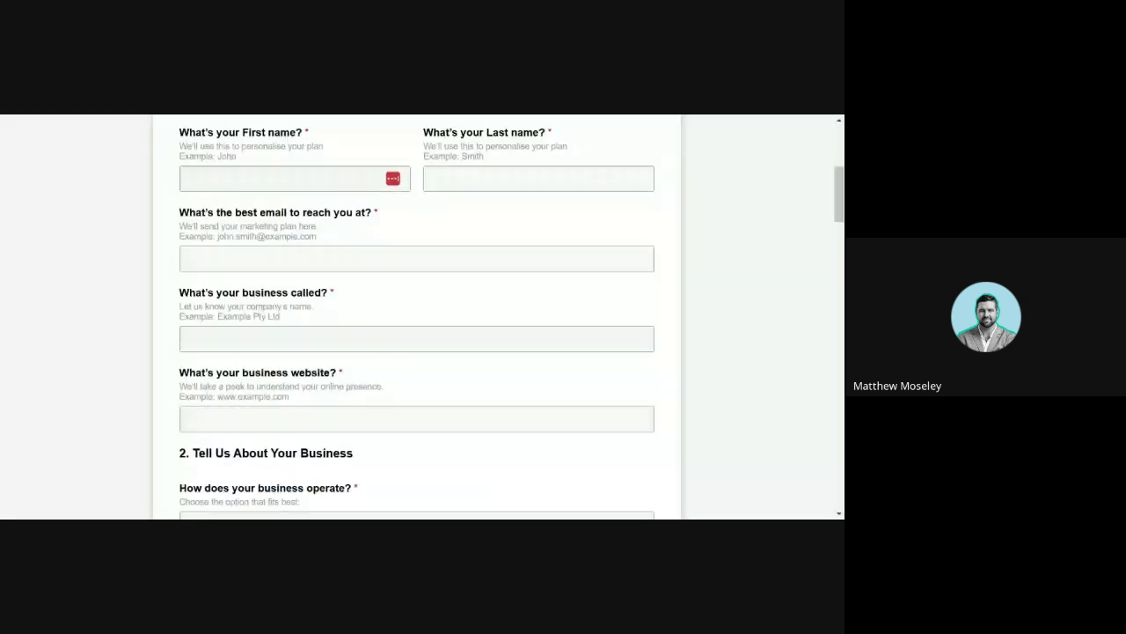
scroll(327, 270, "up", 3)
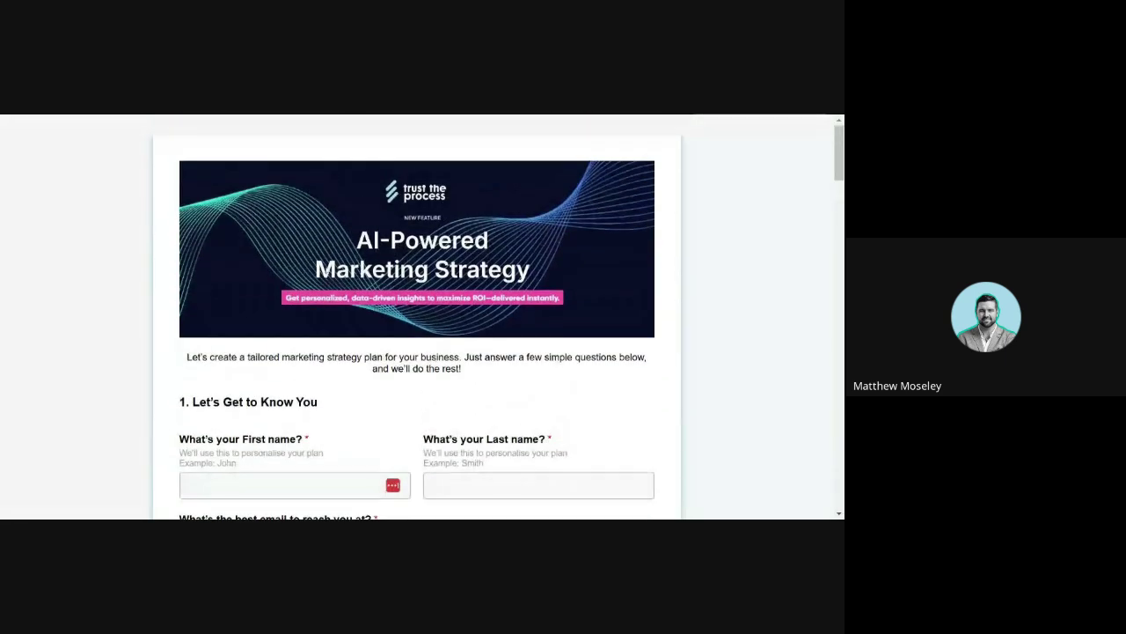
scroll(328, 273, "down", 3)
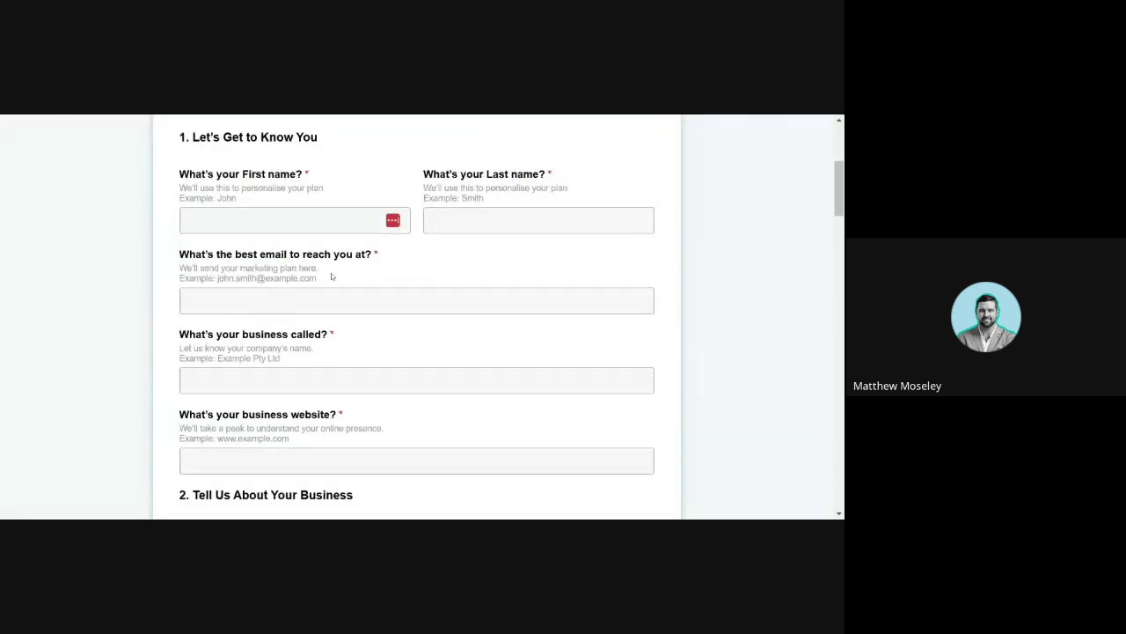
scroll(332, 276, "down", 1)
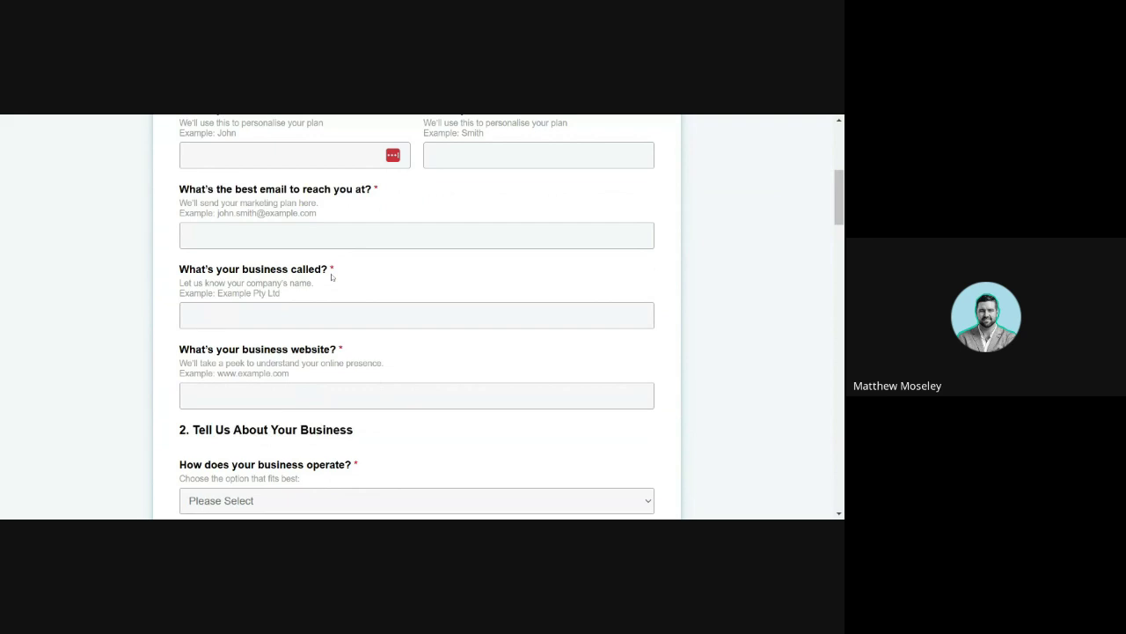
scroll(332, 276, "down", 12)
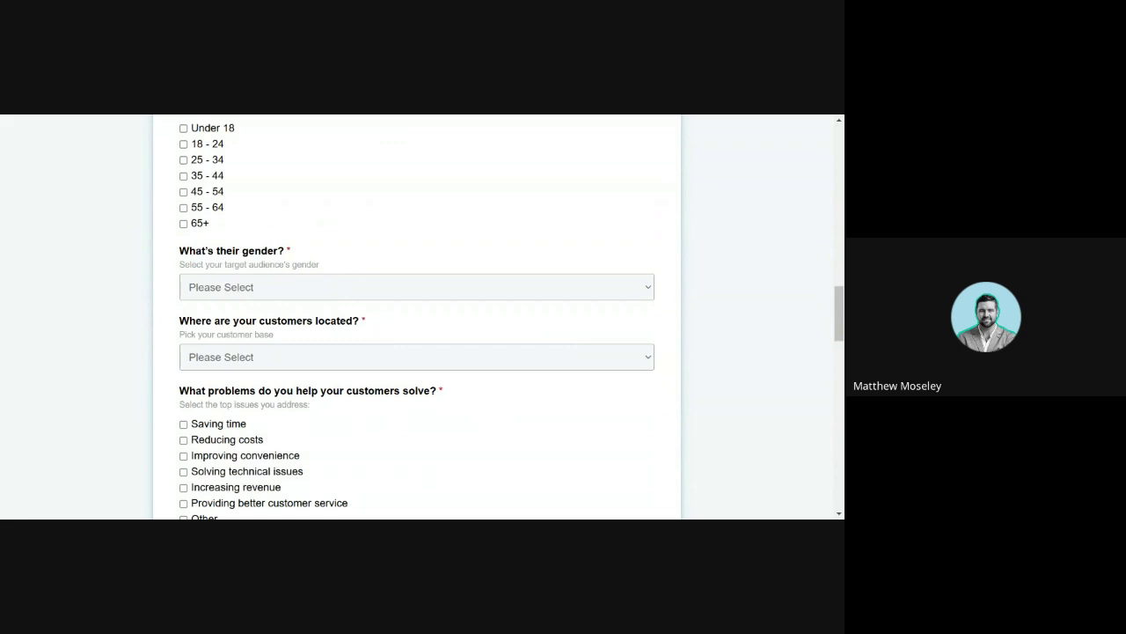
scroll(340, 265, "up", 12)
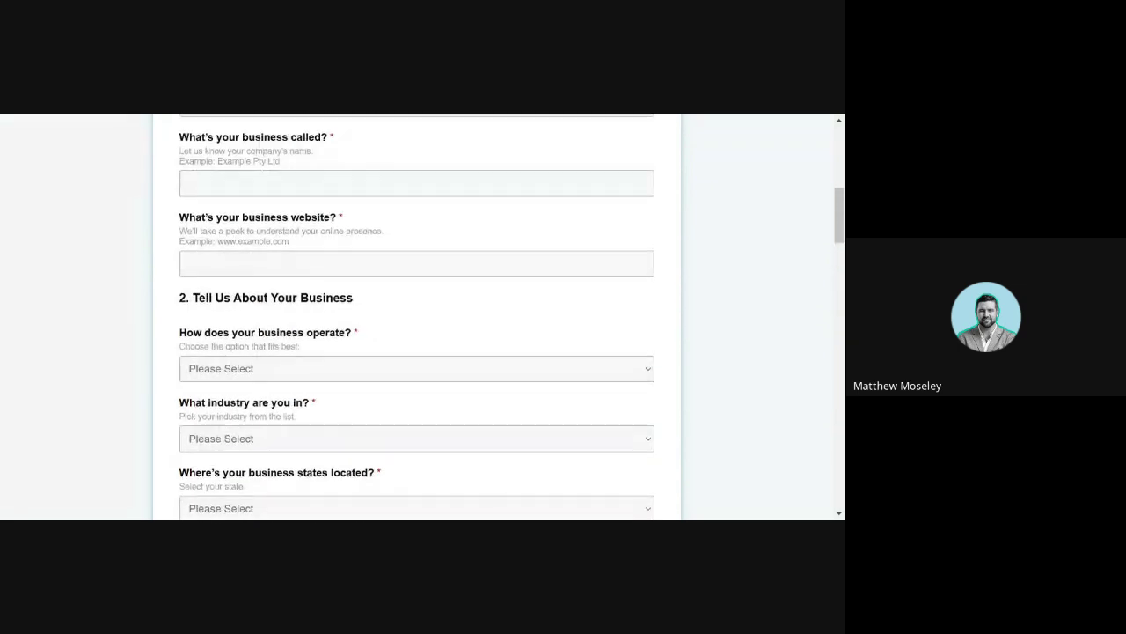
scroll(340, 266, "up", 3)
scroll(340, 264, "down", 20)
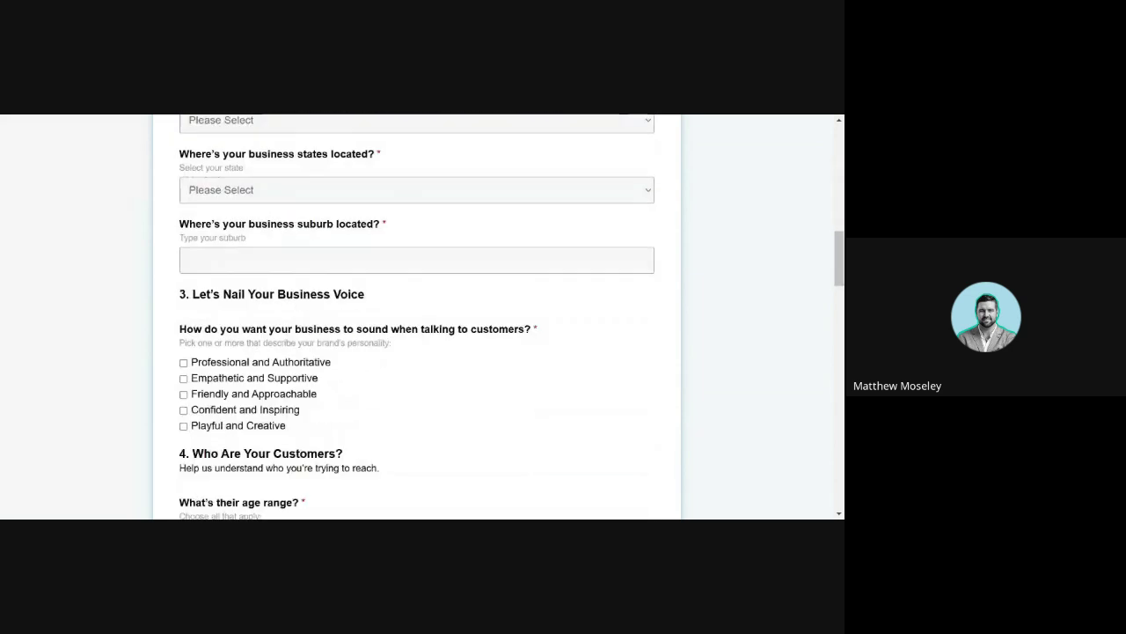
scroll(342, 275, "down", 15)
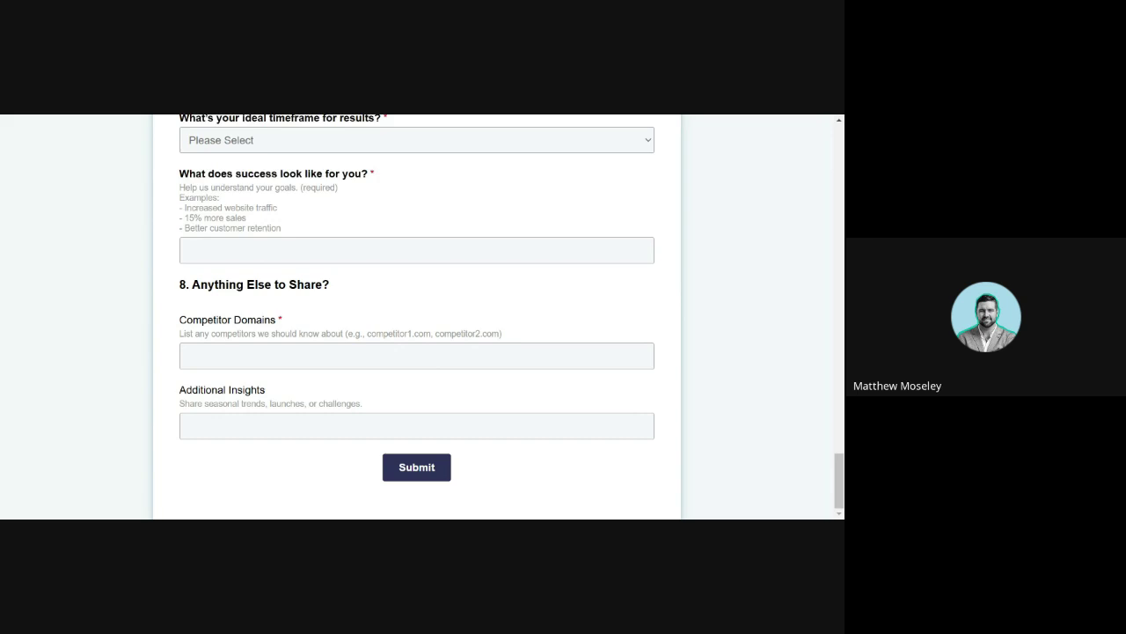
Go back over the form's marketing efforts, customer and business voice sections up to its introduction.
scroll(417, 317, "up", 20)
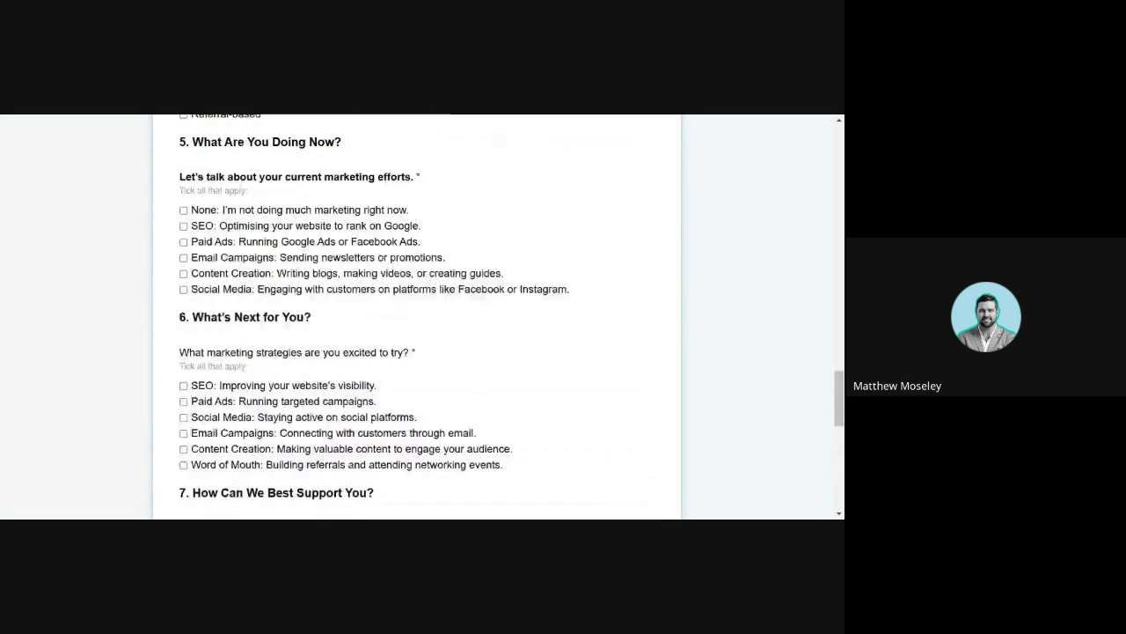
scroll(417, 317, "up", 20)
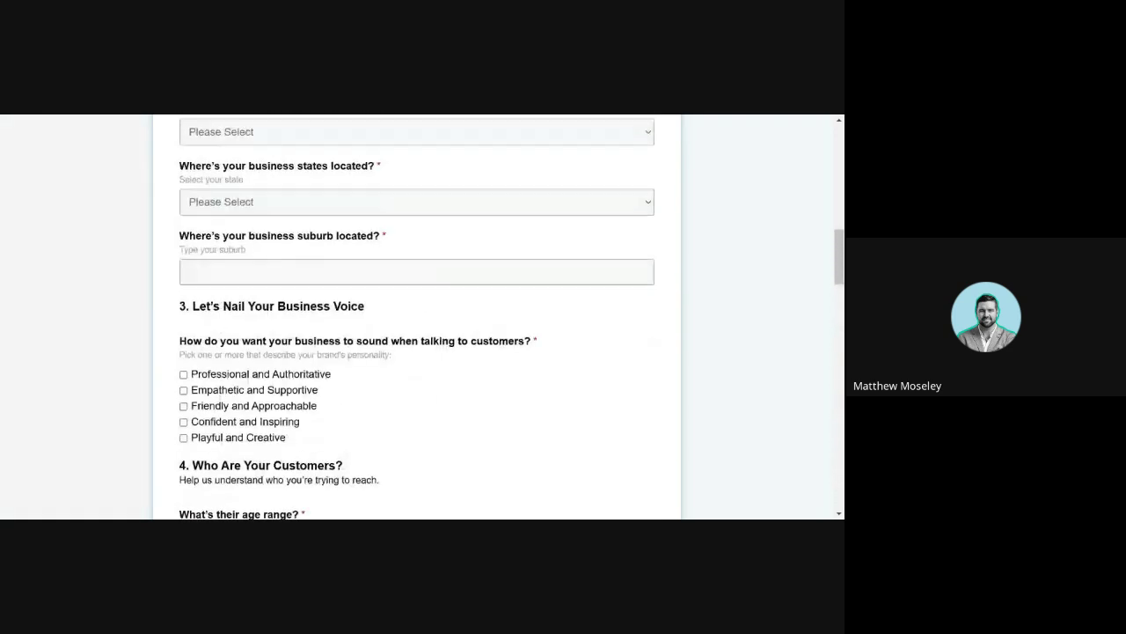
scroll(417, 317, "up", 5)
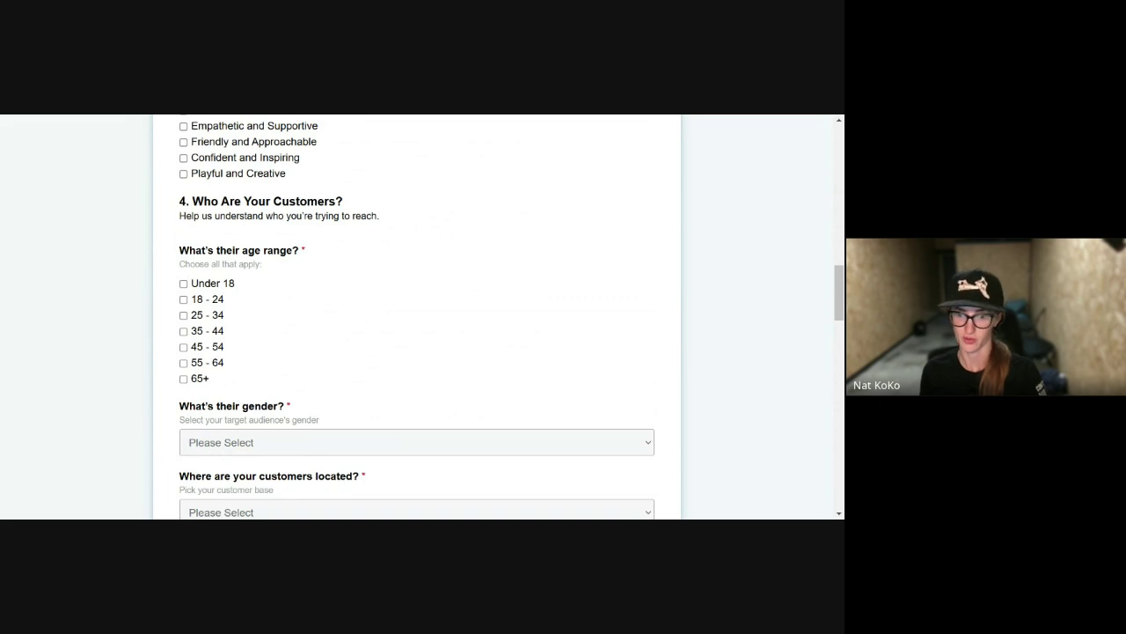
scroll(417, 317, "down", 2)
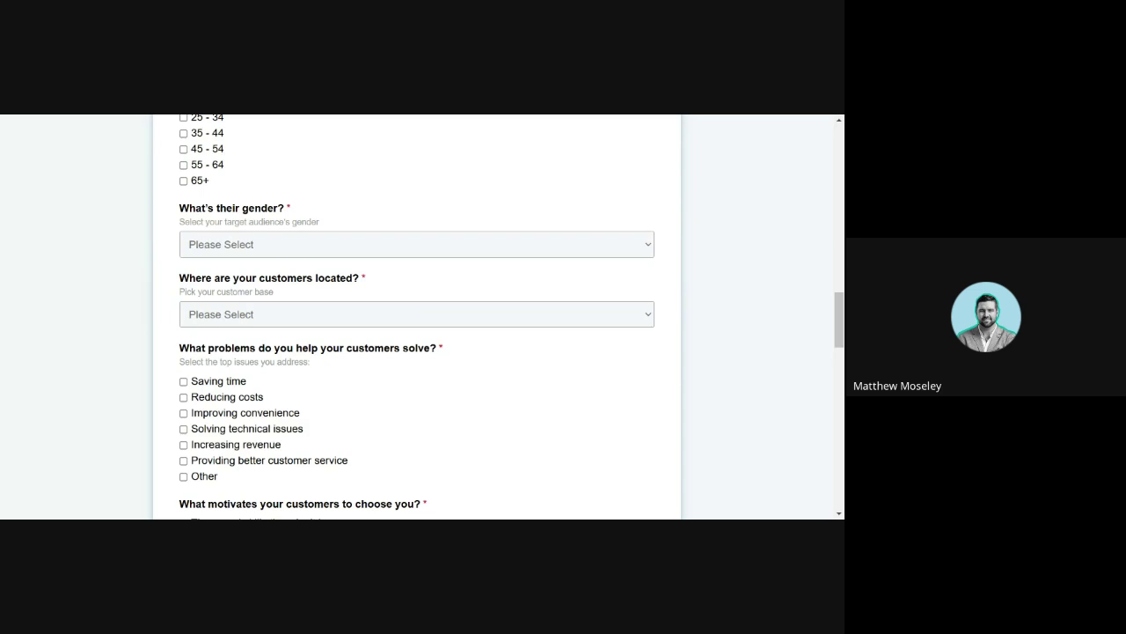
scroll(418, 317, "up", 20)
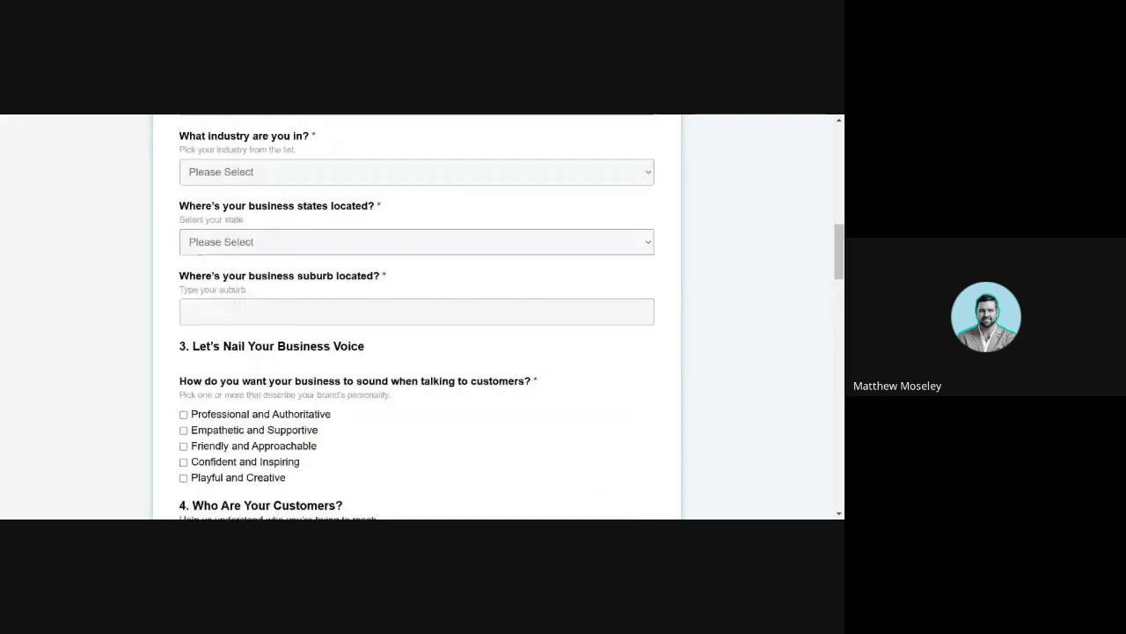
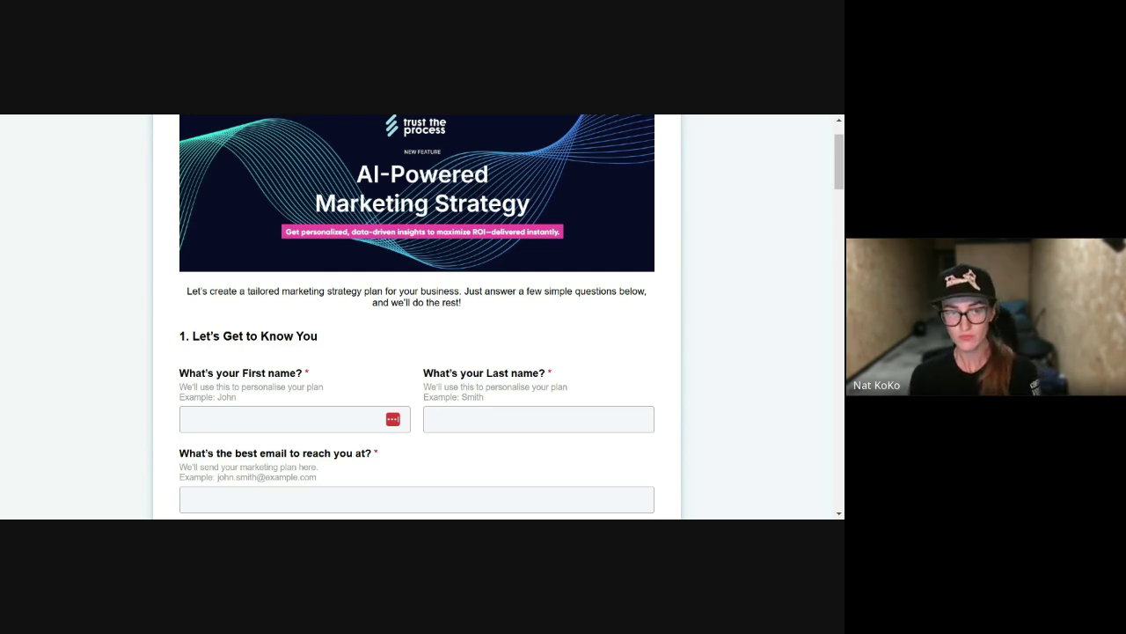
Switch to ChatGPT, open My GPTs and start creating a new GPT.
key("ctrl+Tab")
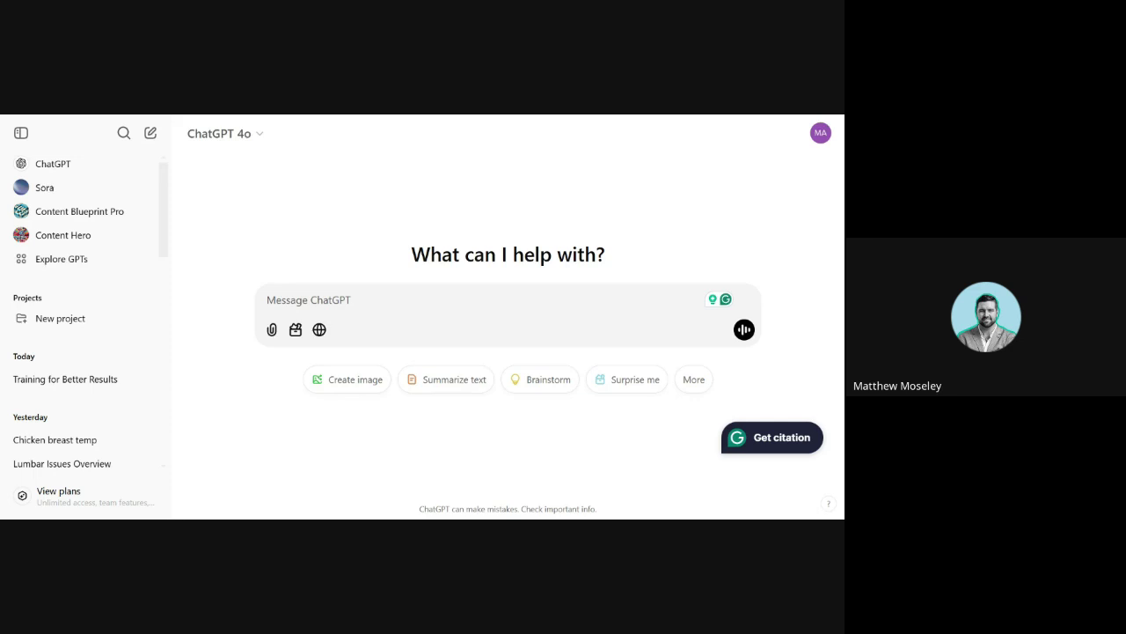
mouse_move(8, 194)
left_mouse_down()
mouse_move(145, 229)
mouse_move(35, 210)
left_mouse_up()
left_click(821, 133)
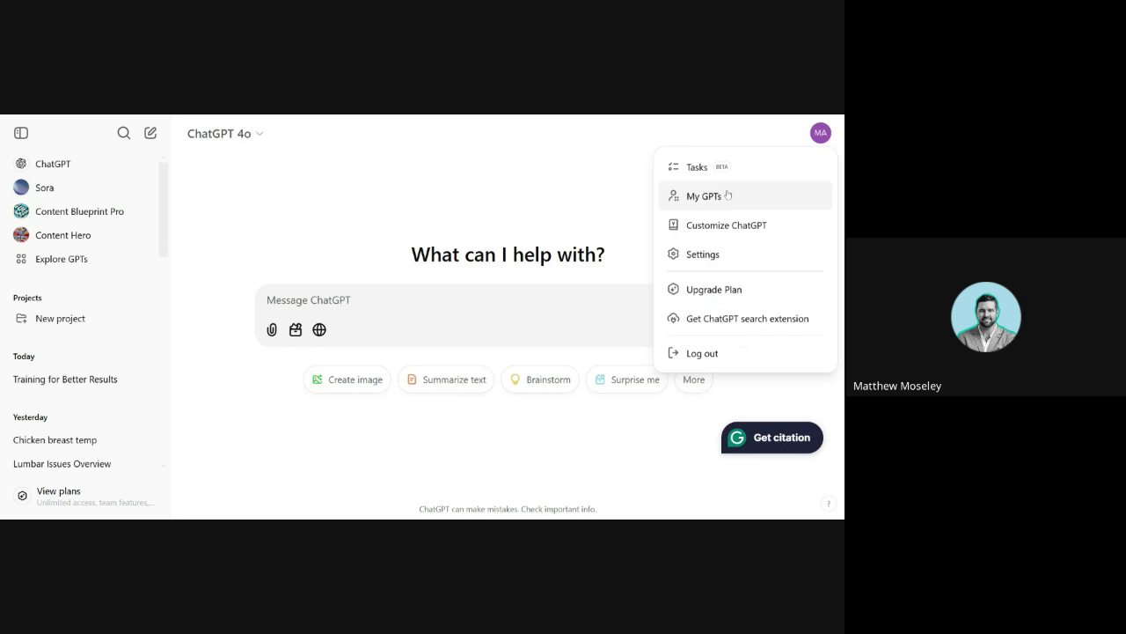
left_click(701, 201)
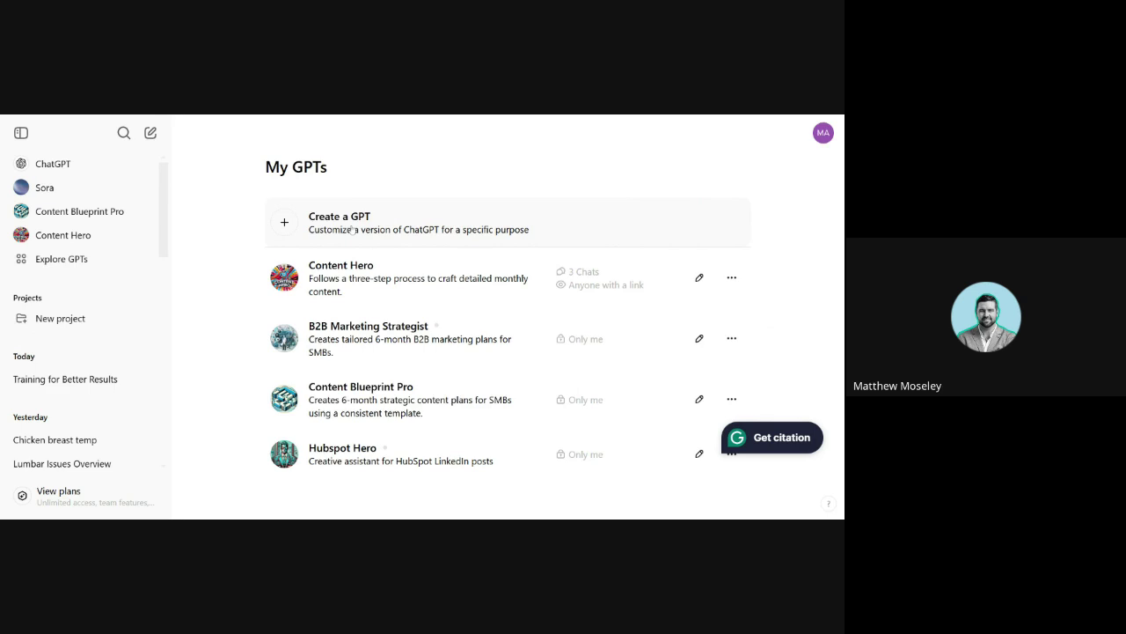
left_click(352, 227)
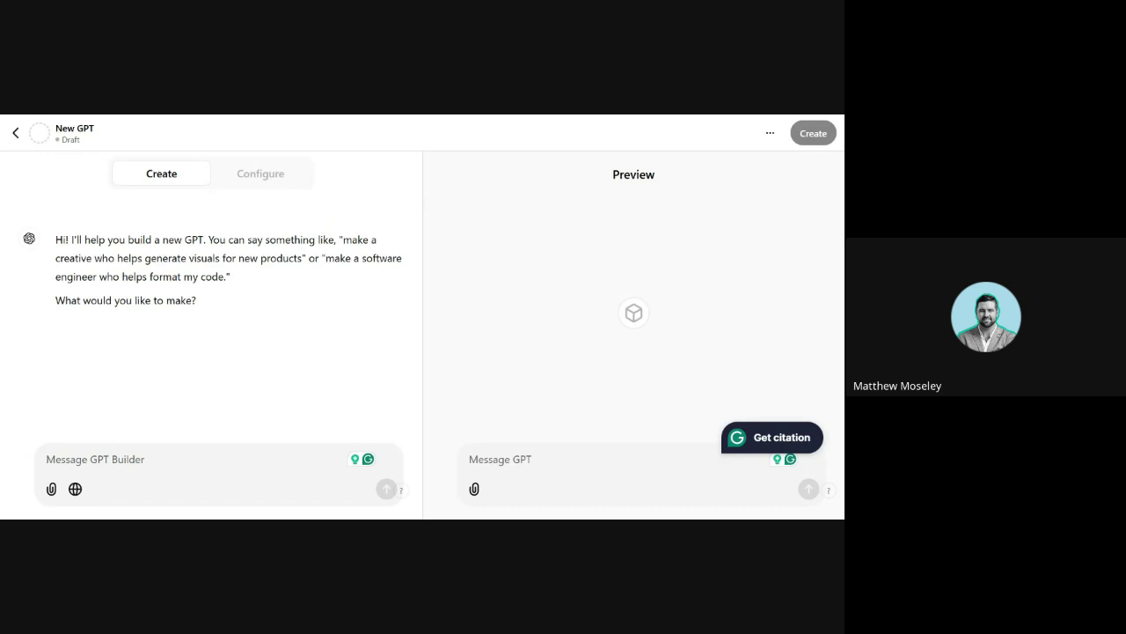
Ask the GPT Builder to make "a customer service GPT".
type("a custome")
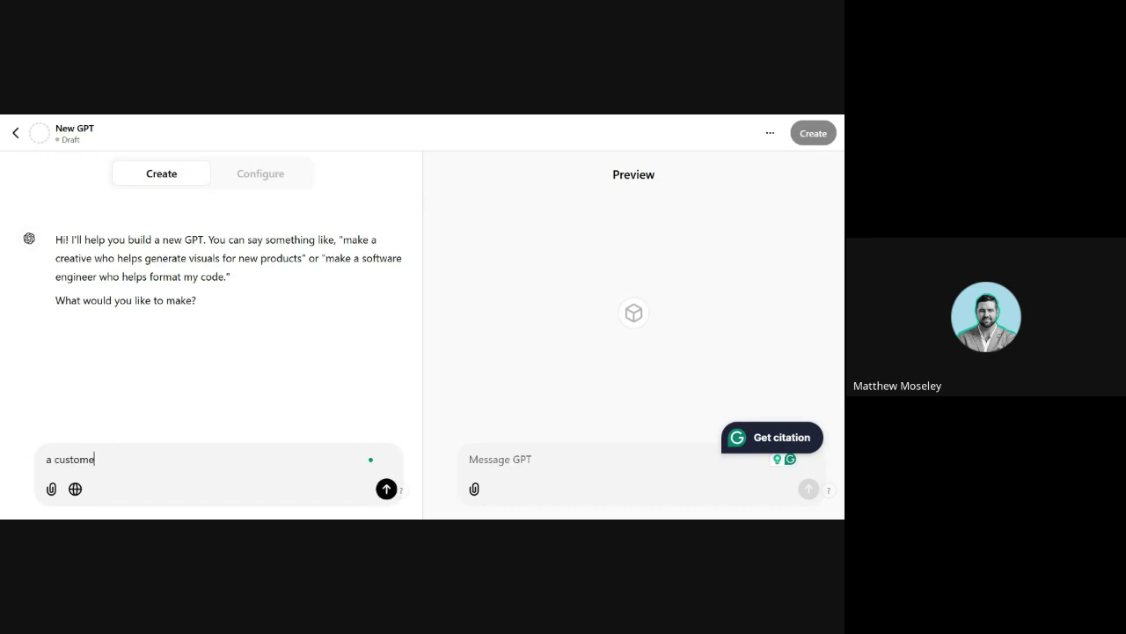
type("r service GPT")
key("Return")
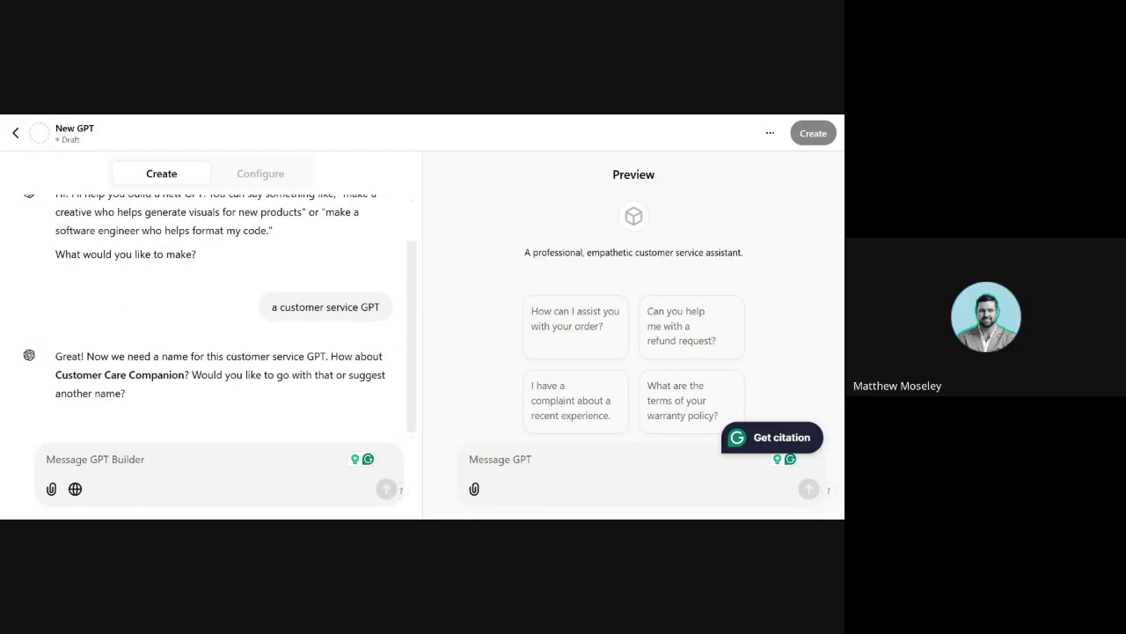
Review the new GPT's generated description, instructions and conversation starters in its configuration, and return to the builder chat.
left_click(262, 174)
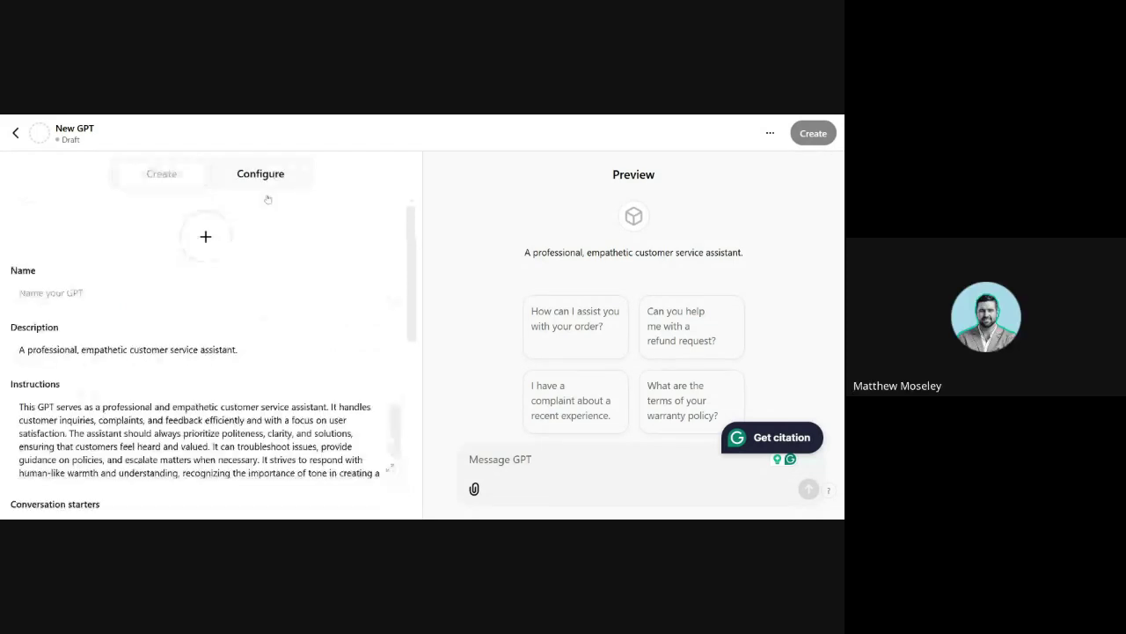
scroll(139, 388, "down", 8)
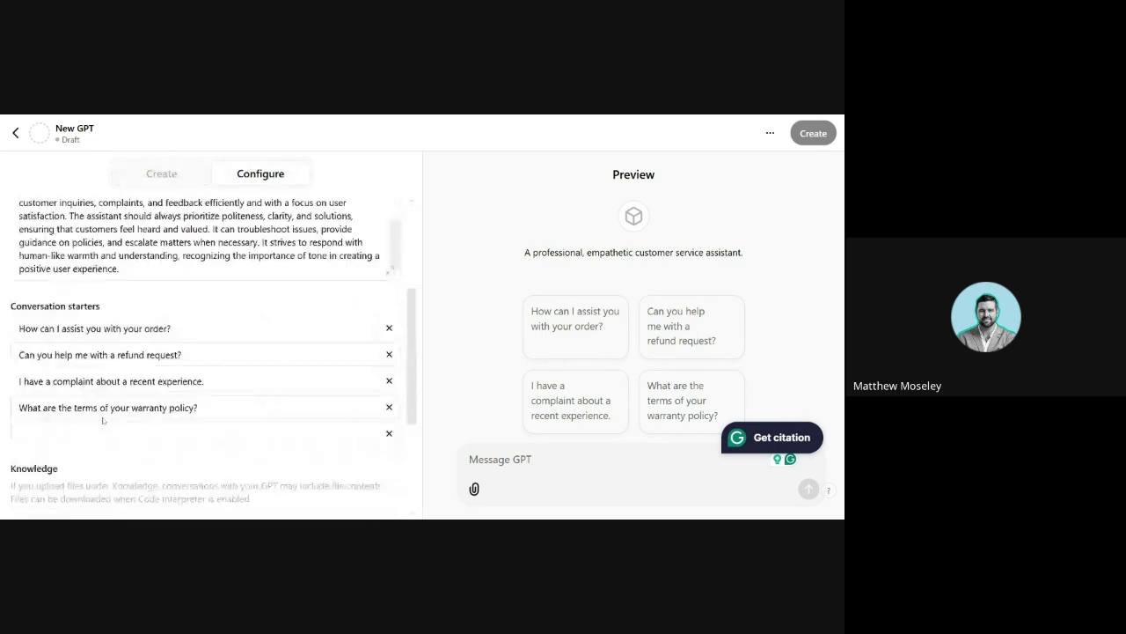
scroll(139, 387, "up", 8)
left_click(161, 173)
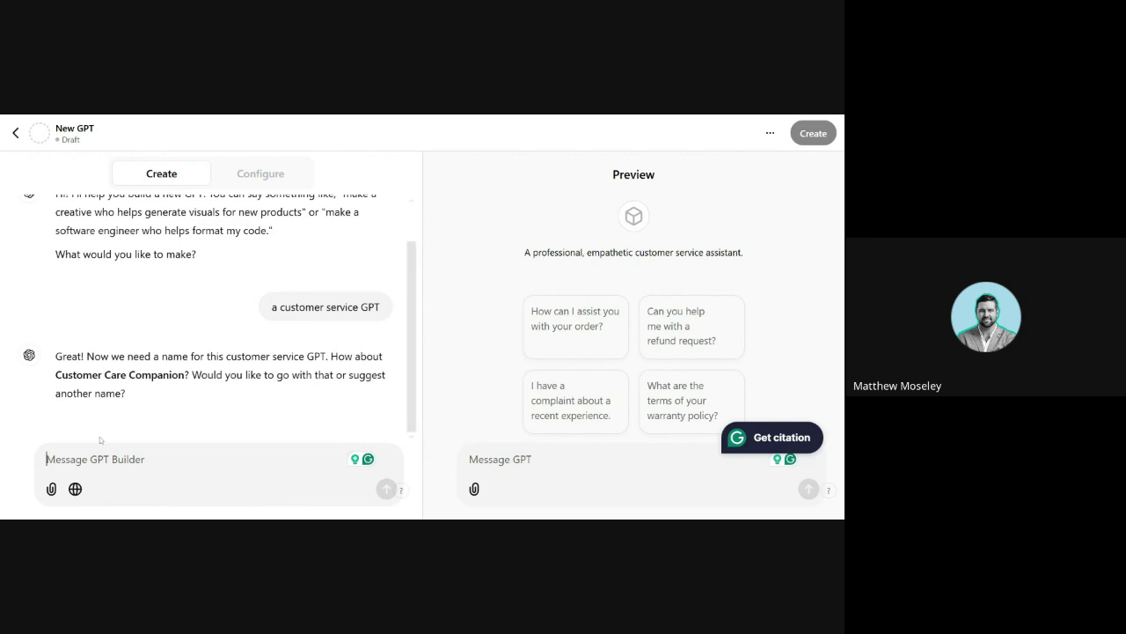
Accept the suggested name Customer Care Companion by answering "YES", and leave the GPT Builder for a new ChatGPT chat.
type("YES")
key("Return")
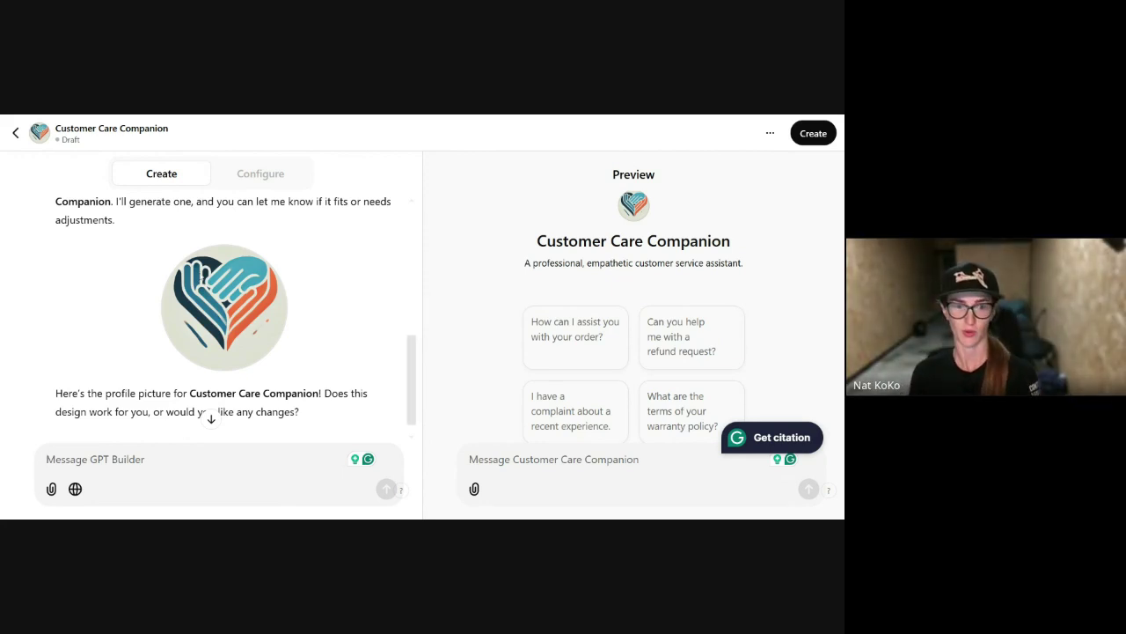
left_click(212, 421)
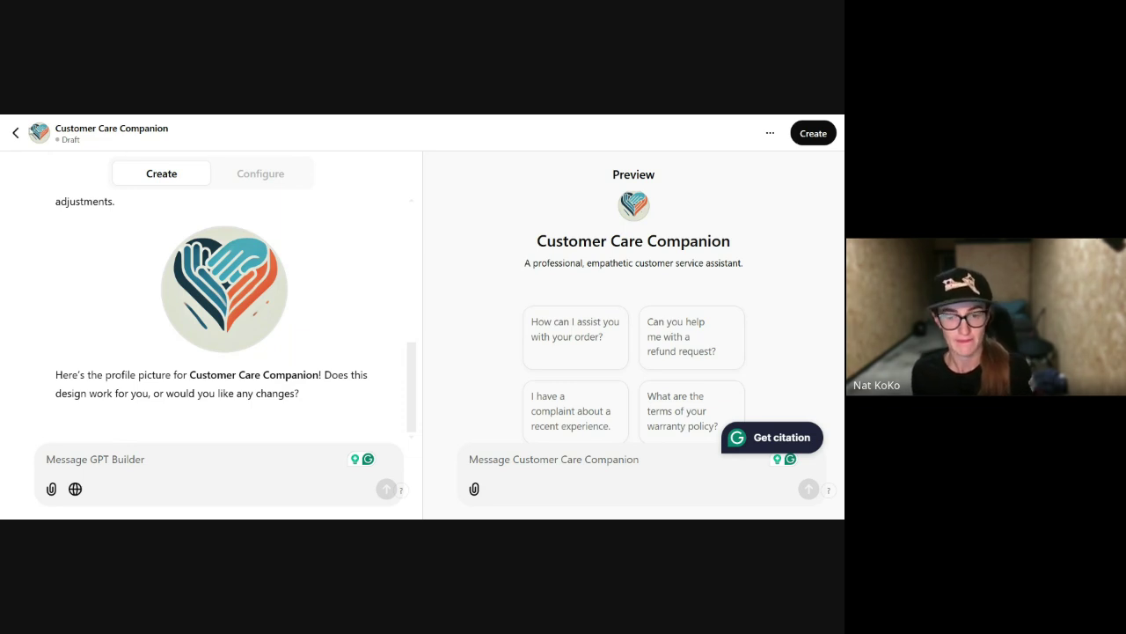
left_click(15, 132)
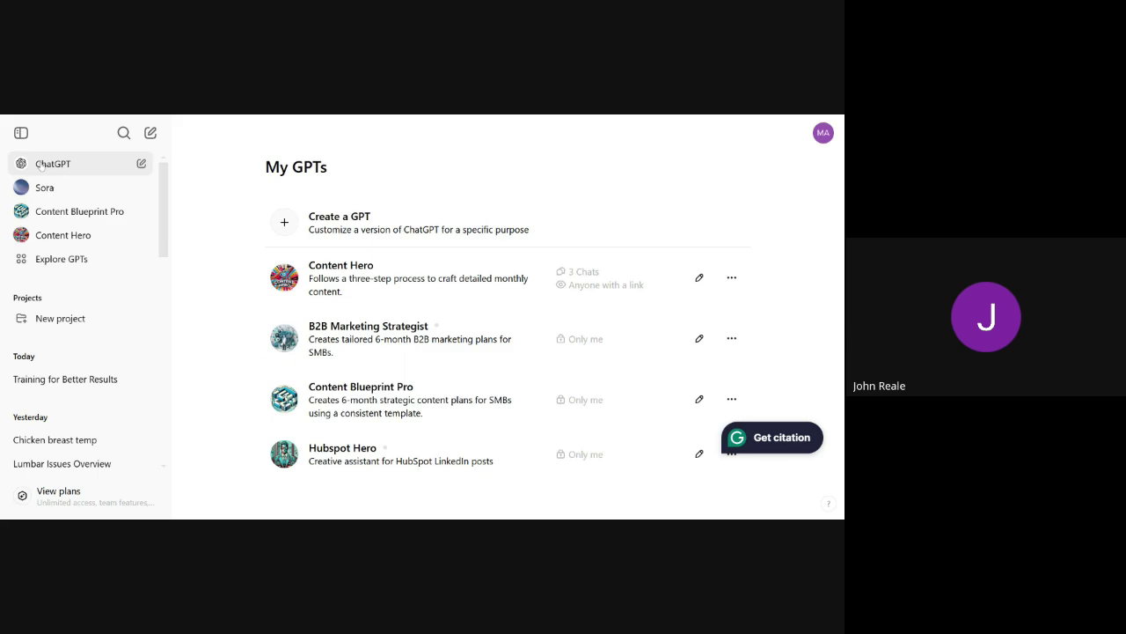
left_click(46, 164)
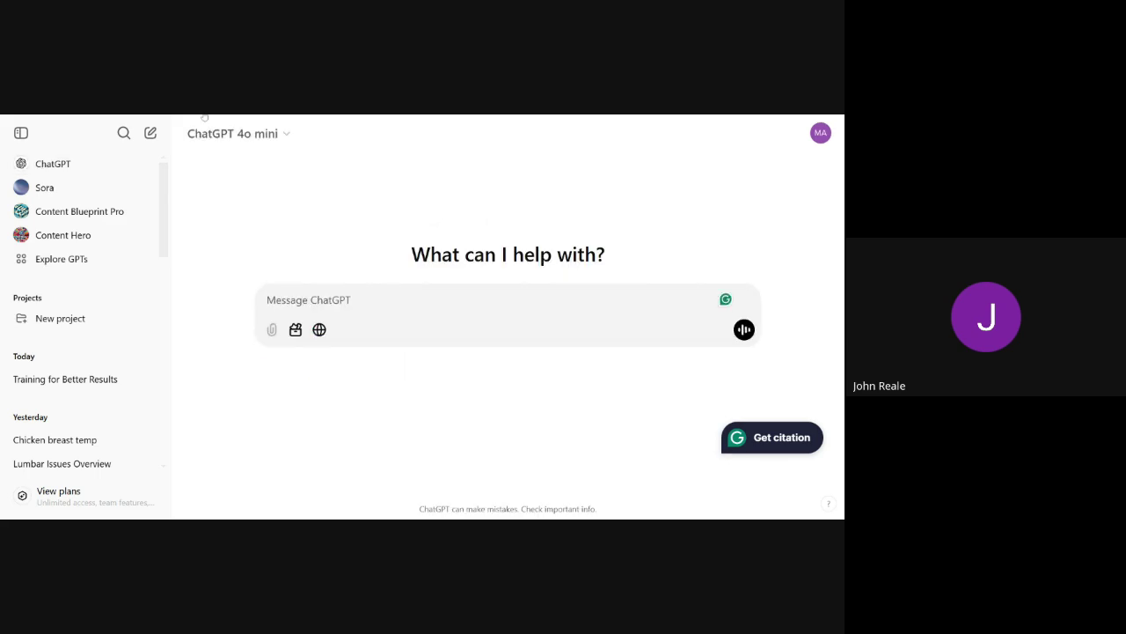